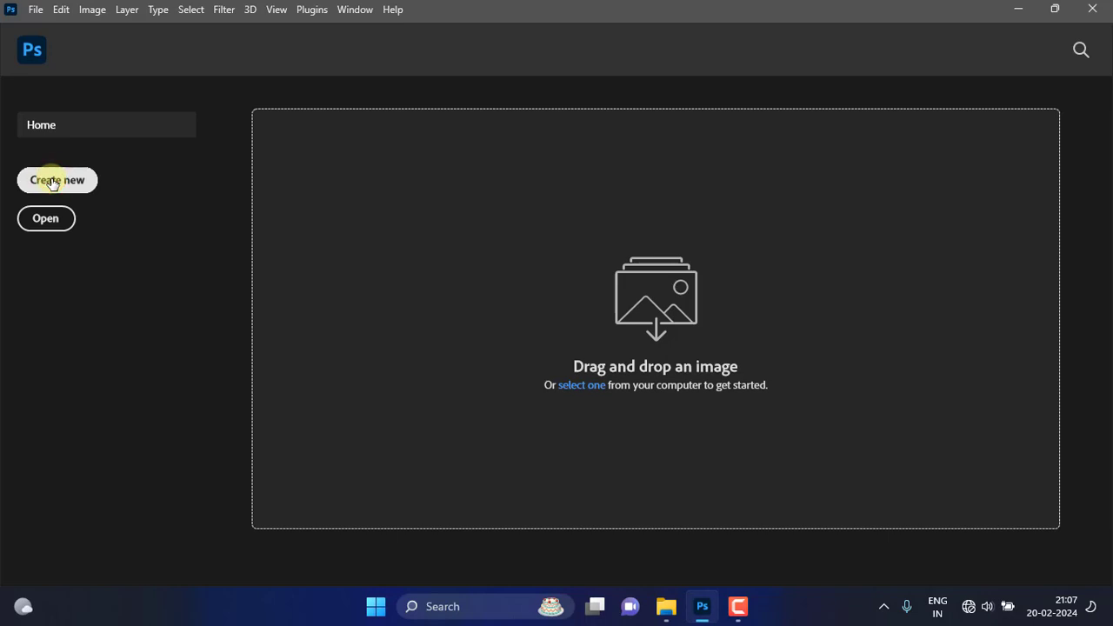
# - Open the 360_F_330269227 portrait photo with the blue background from the fontoshop image folder
pyautogui.click(38, 13)
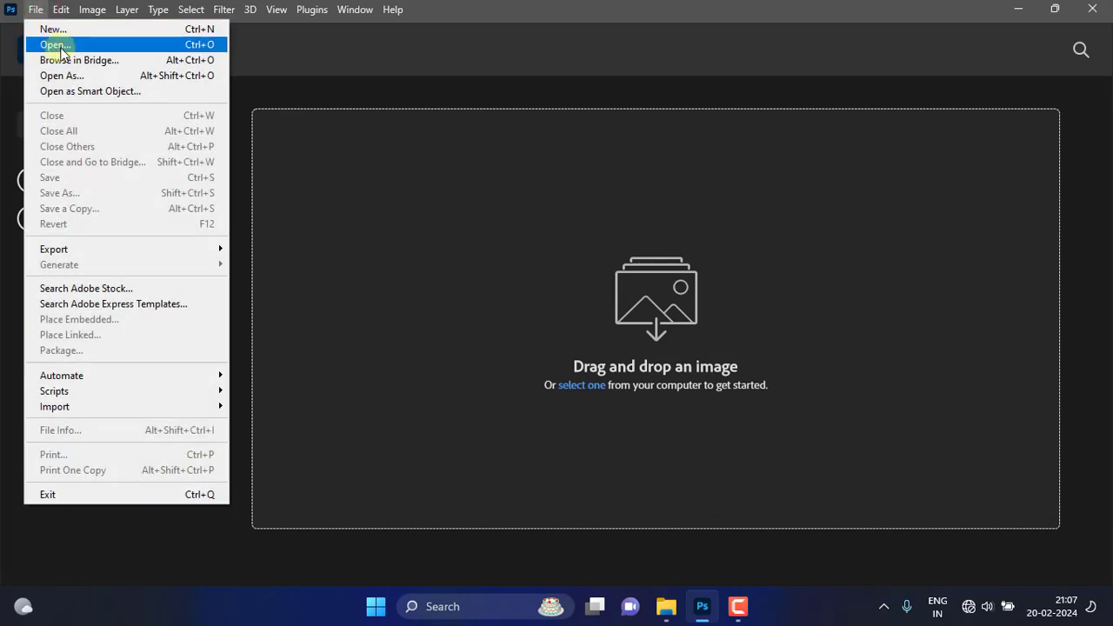
pyautogui.click(66, 45)
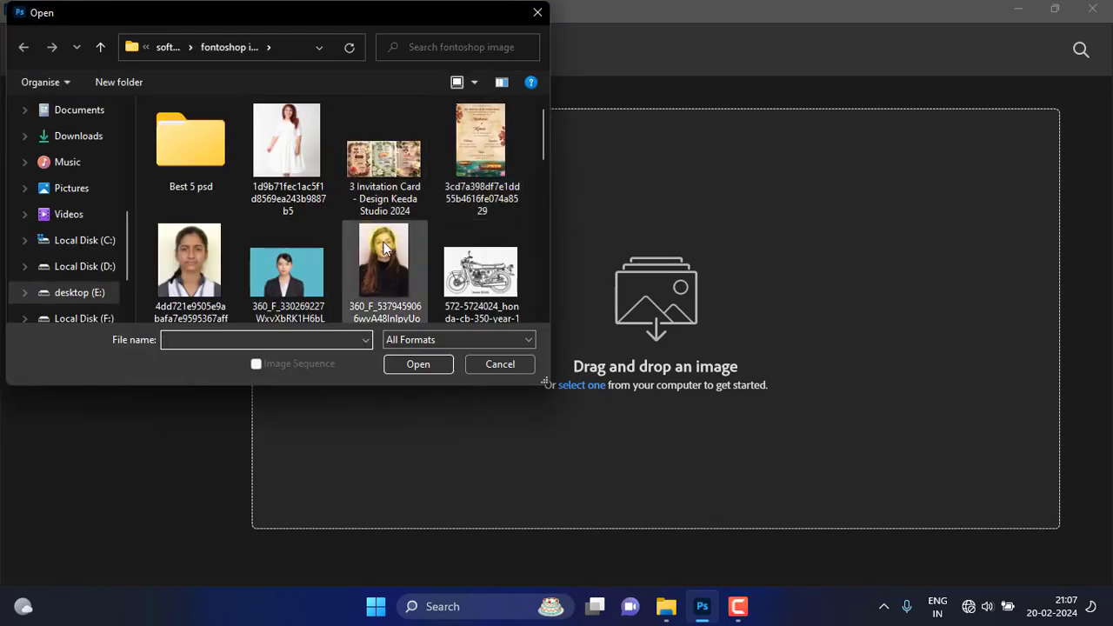
pyautogui.click(305, 273)
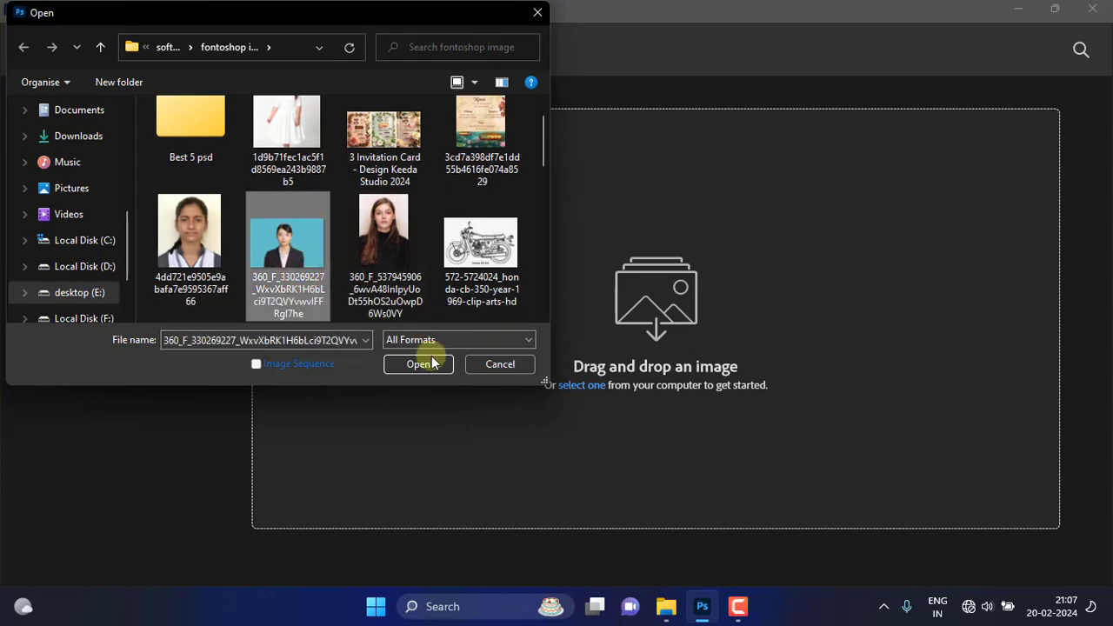
pyautogui.click(417, 364)
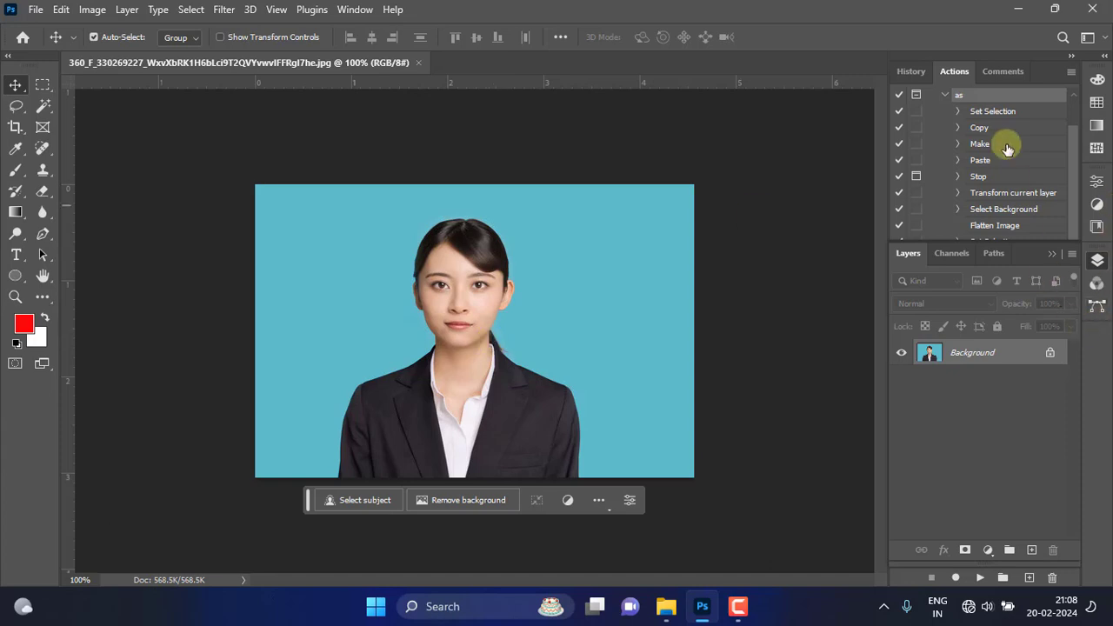
# - Collapse the expanded ps action set and create a new action set named "passport"
pyautogui.click(943, 97)
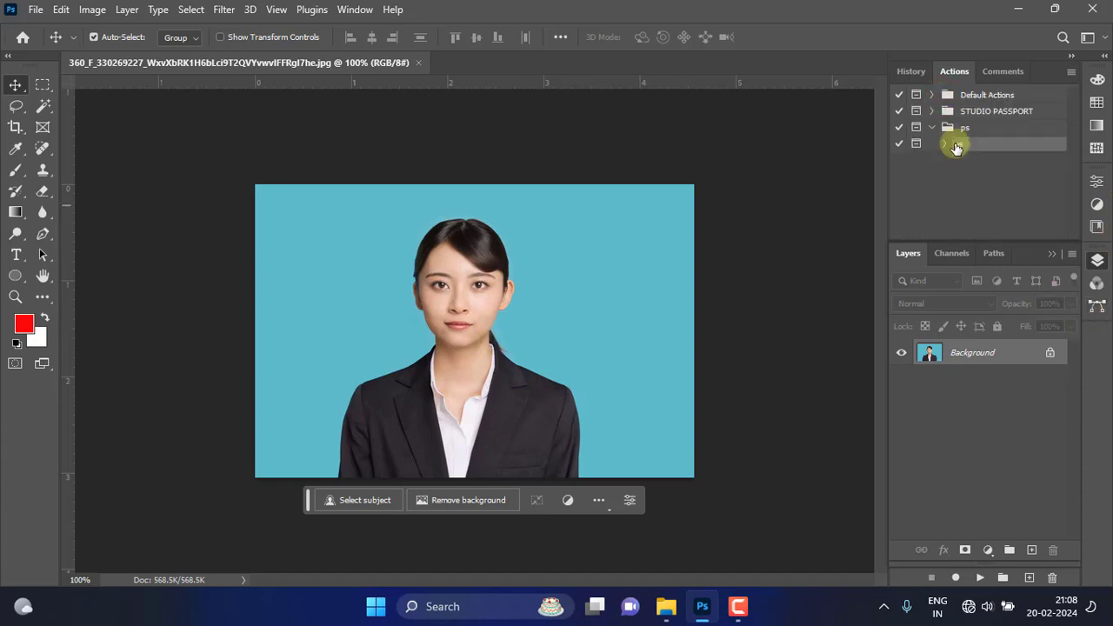
pyautogui.click(932, 128)
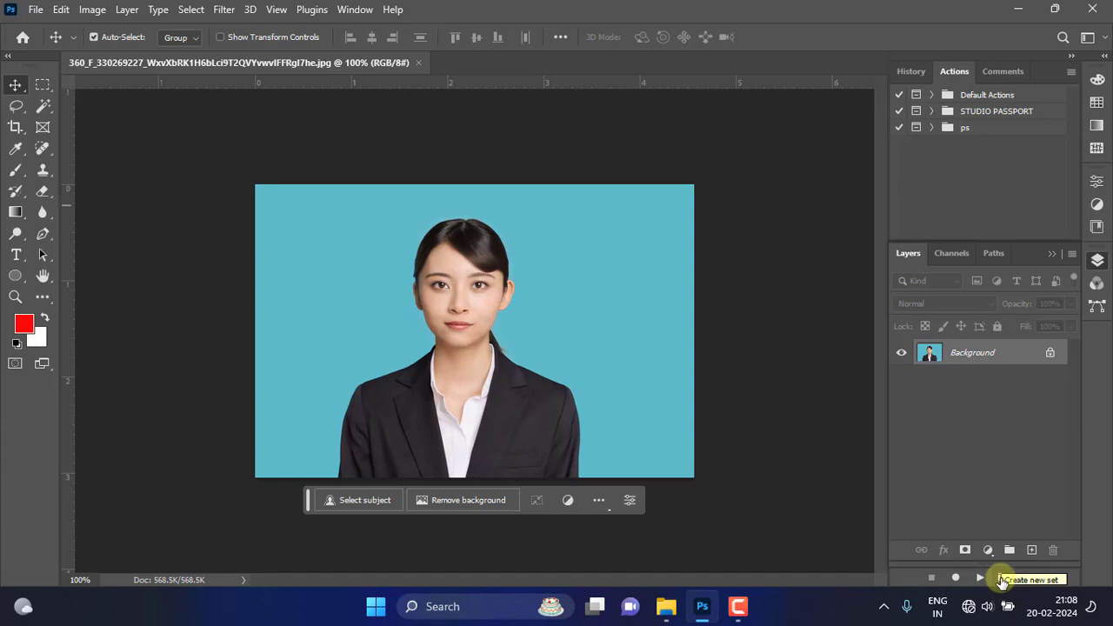
pyautogui.click(1001, 579)
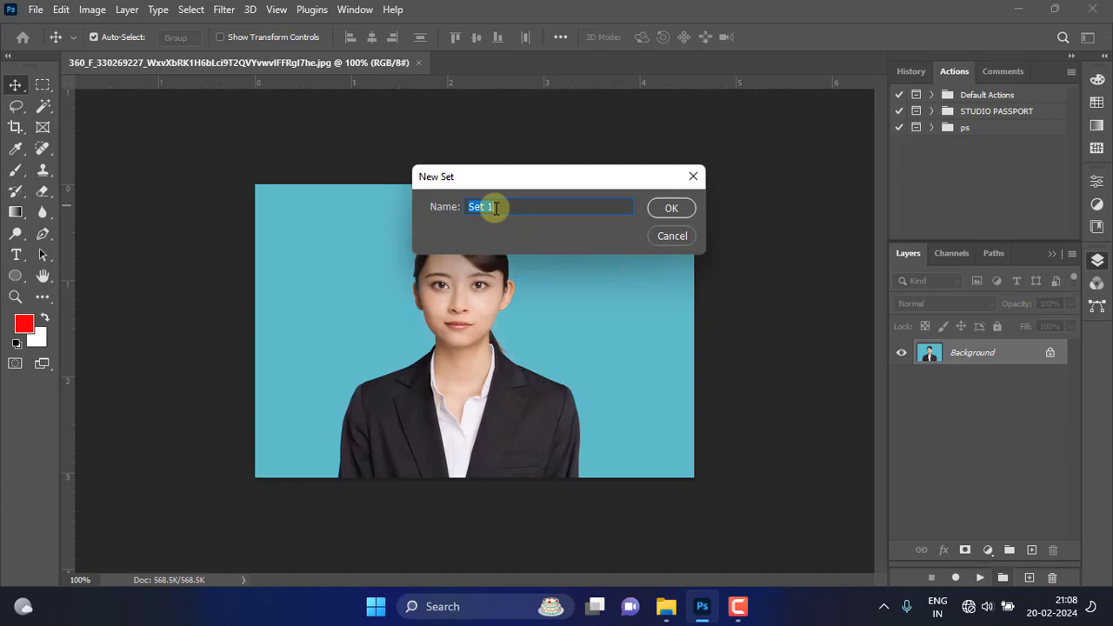
pyautogui.write('passport')
pyautogui.click(671, 209)
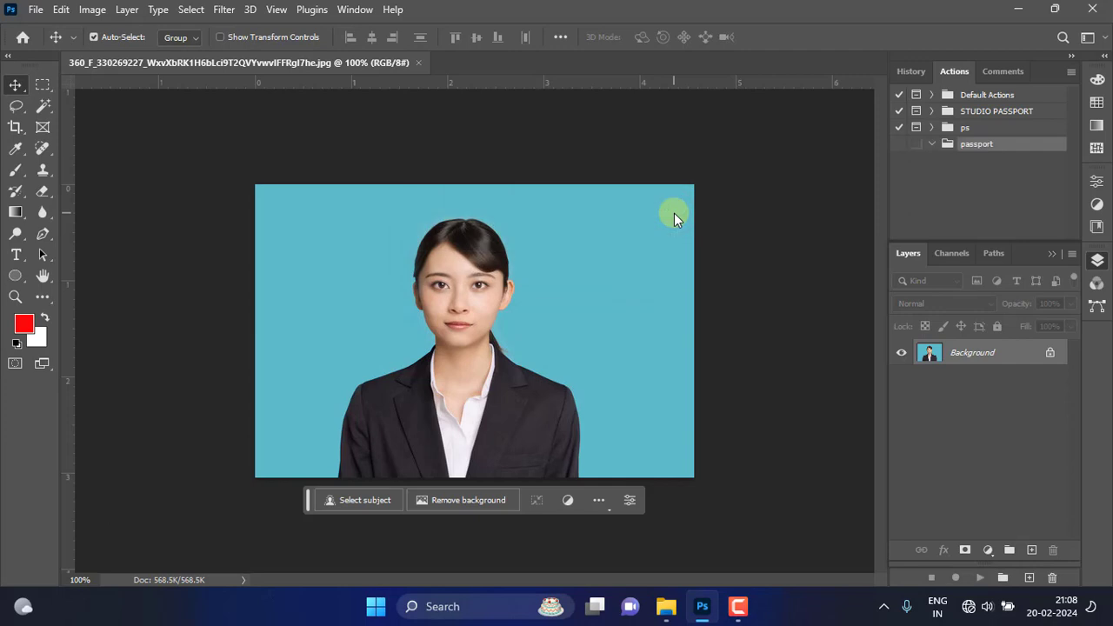
# - Create a new action named "ply it" in the passport set and start recording it
pyautogui.click(1029, 581)
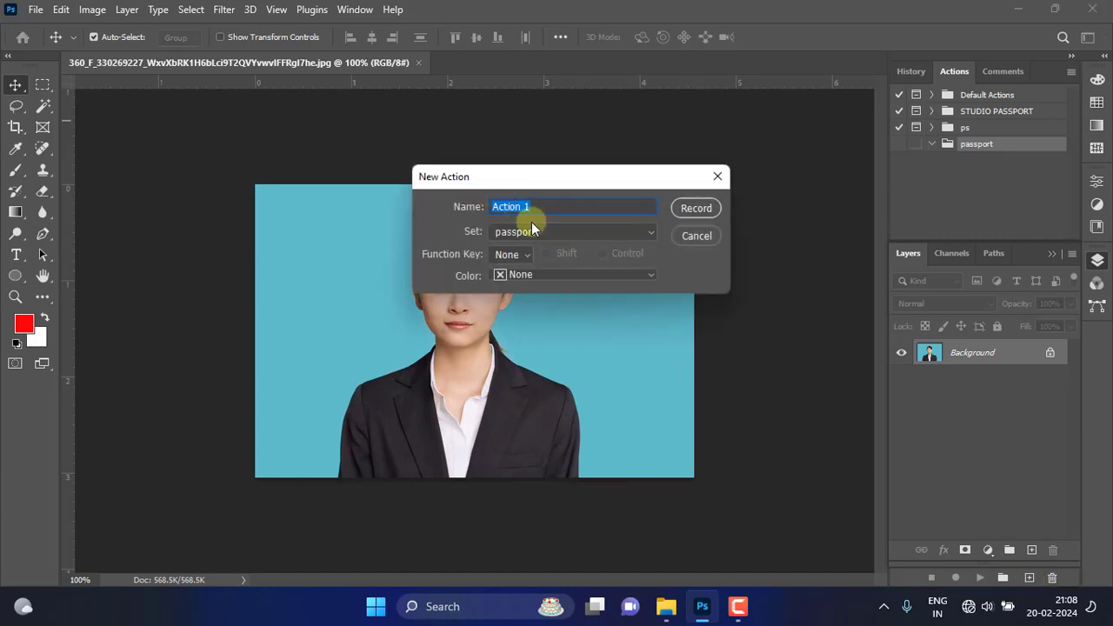
pyautogui.write('ply it')
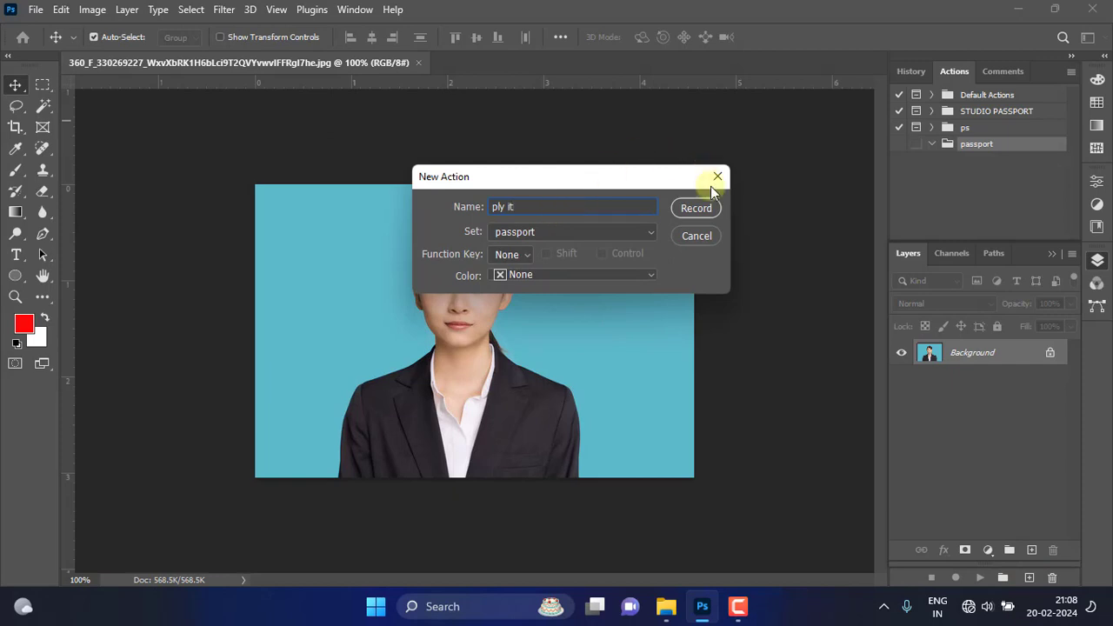
pyautogui.click(698, 212)
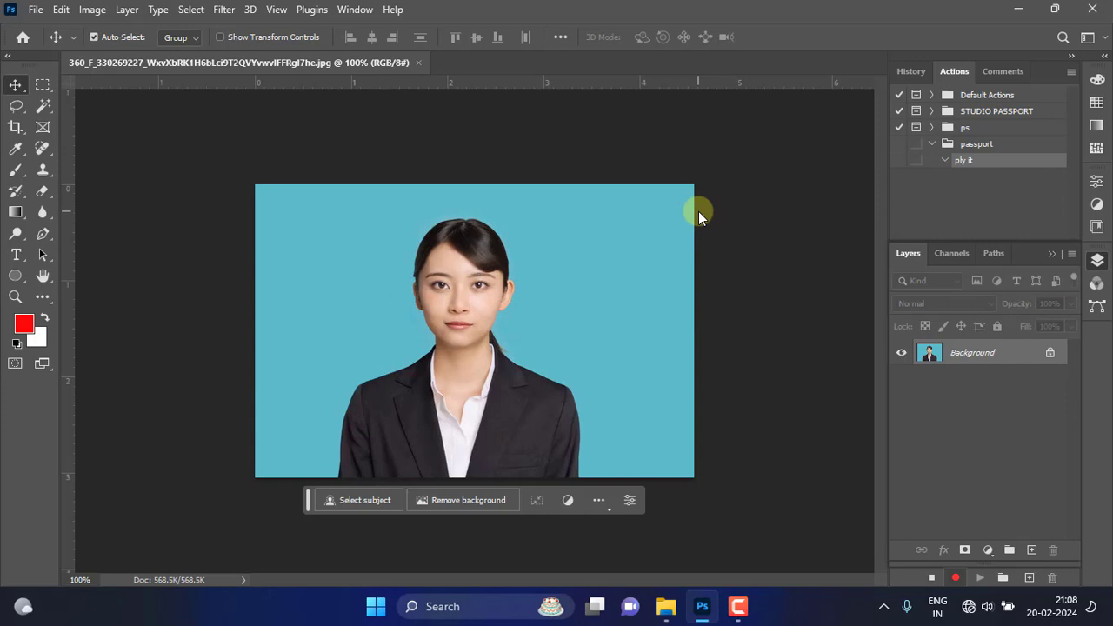
# - Select the entire photo canvas and copy it to the clipboard
pyautogui.click(187, 10)
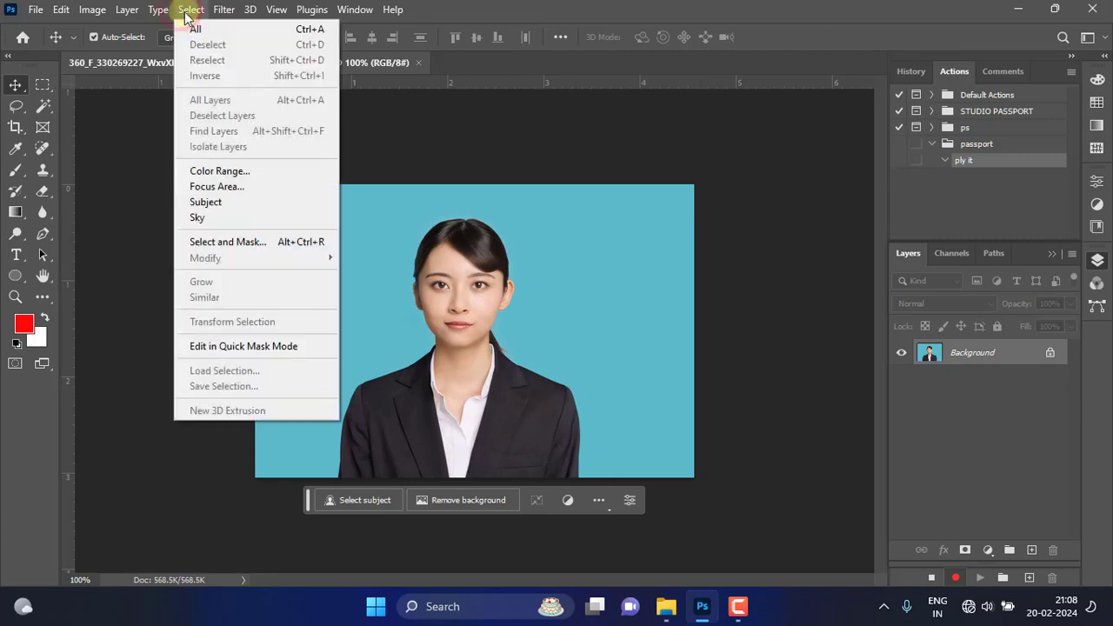
pyautogui.click(193, 27)
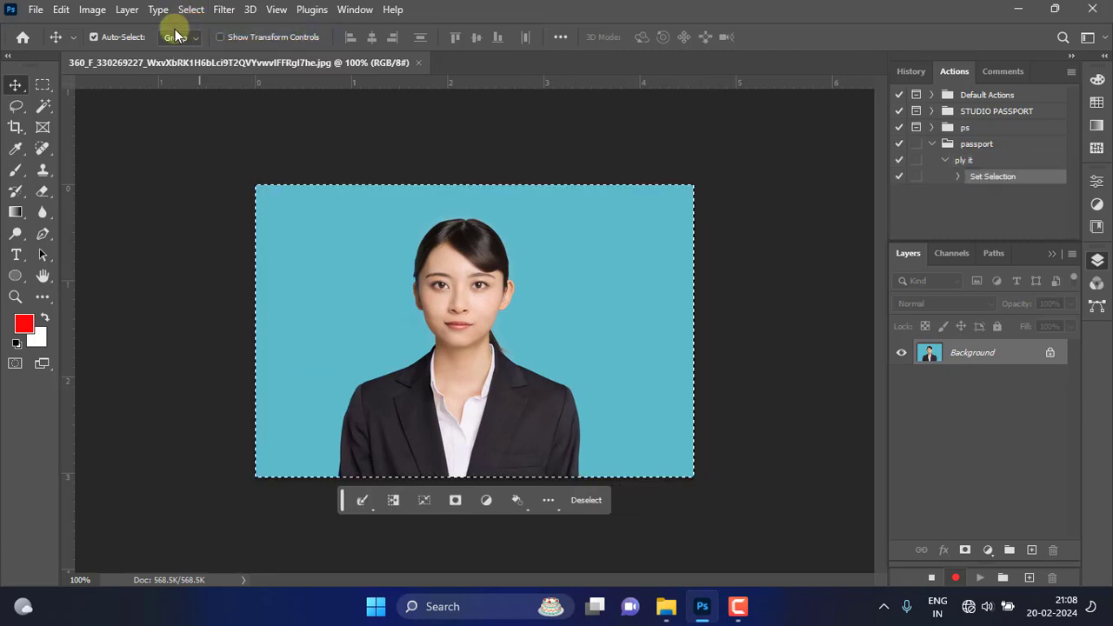
pyautogui.click(59, 10)
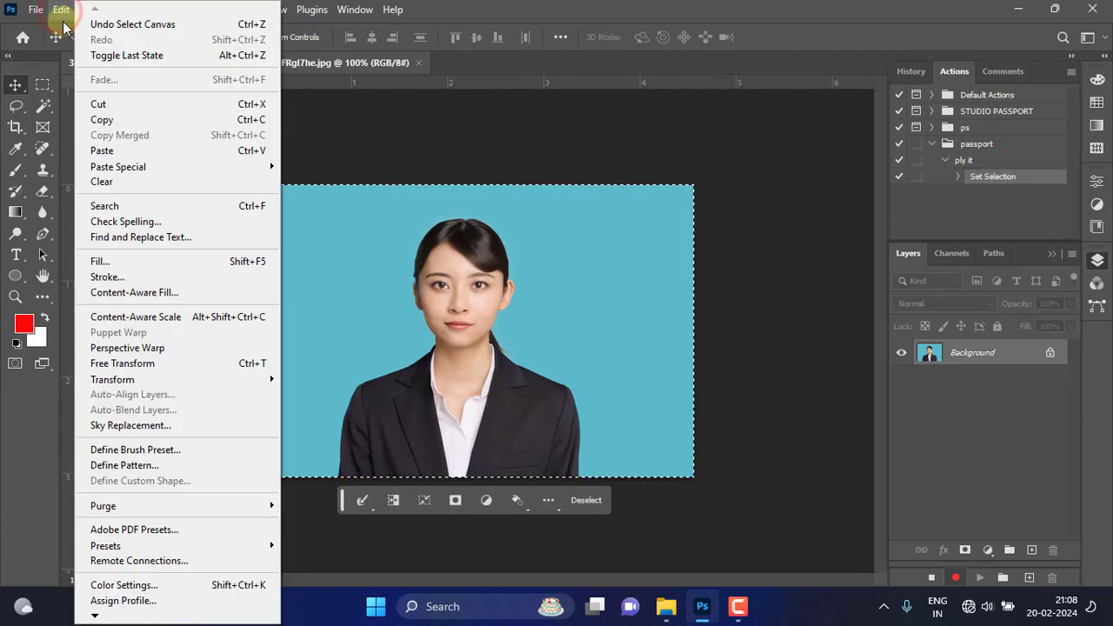
pyautogui.click(97, 121)
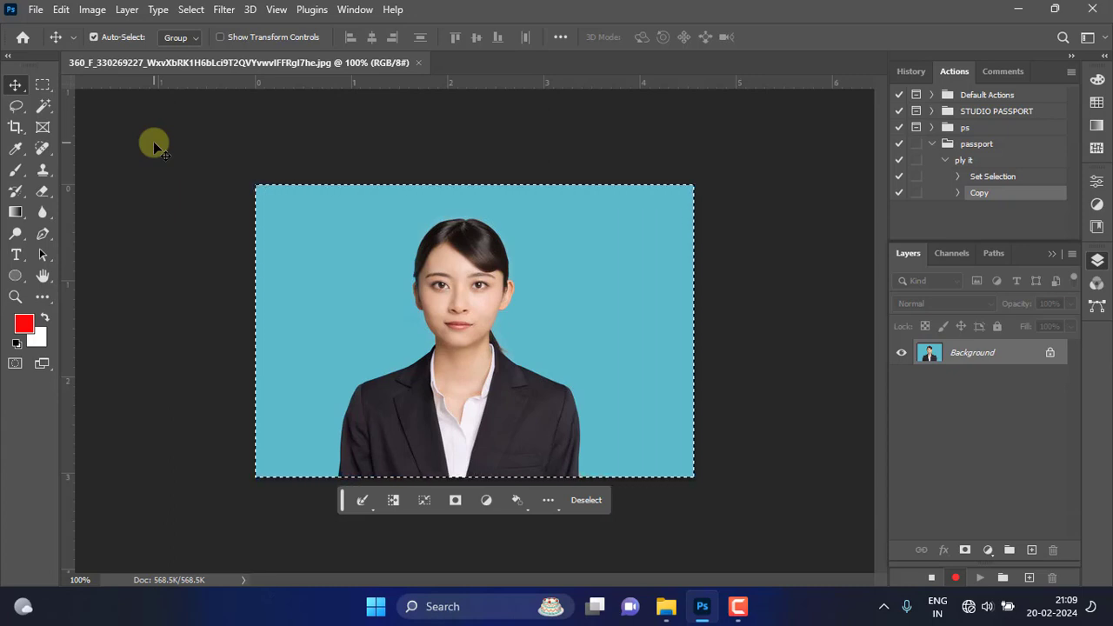
# - Create a new portrait-oriented document 35 mm wide and 45 mm high
pyautogui.click(39, 14)
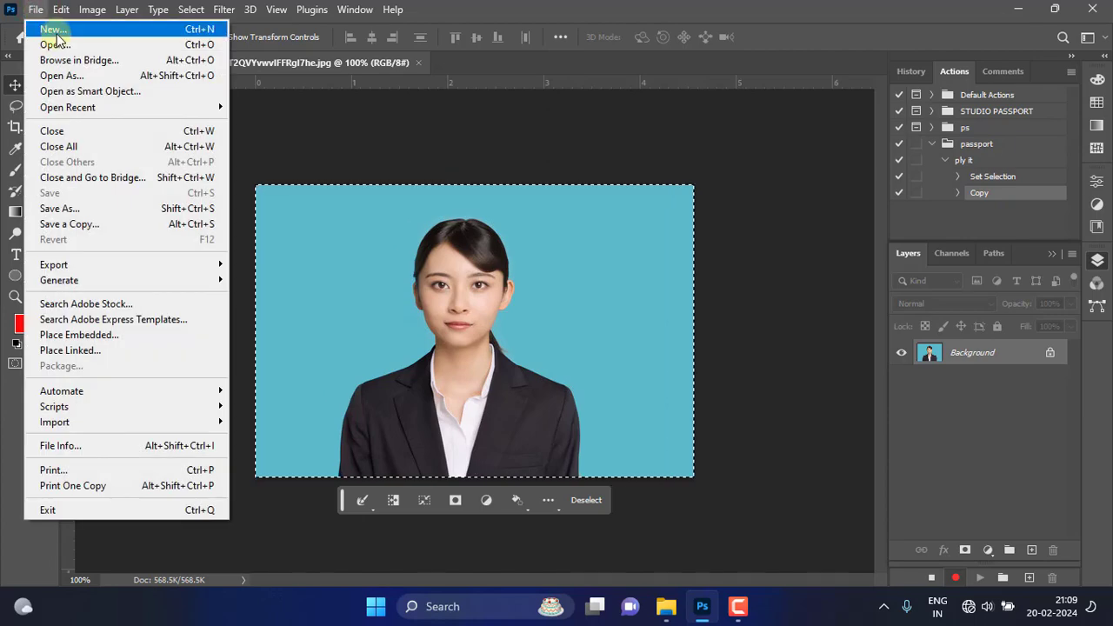
pyautogui.click(55, 31)
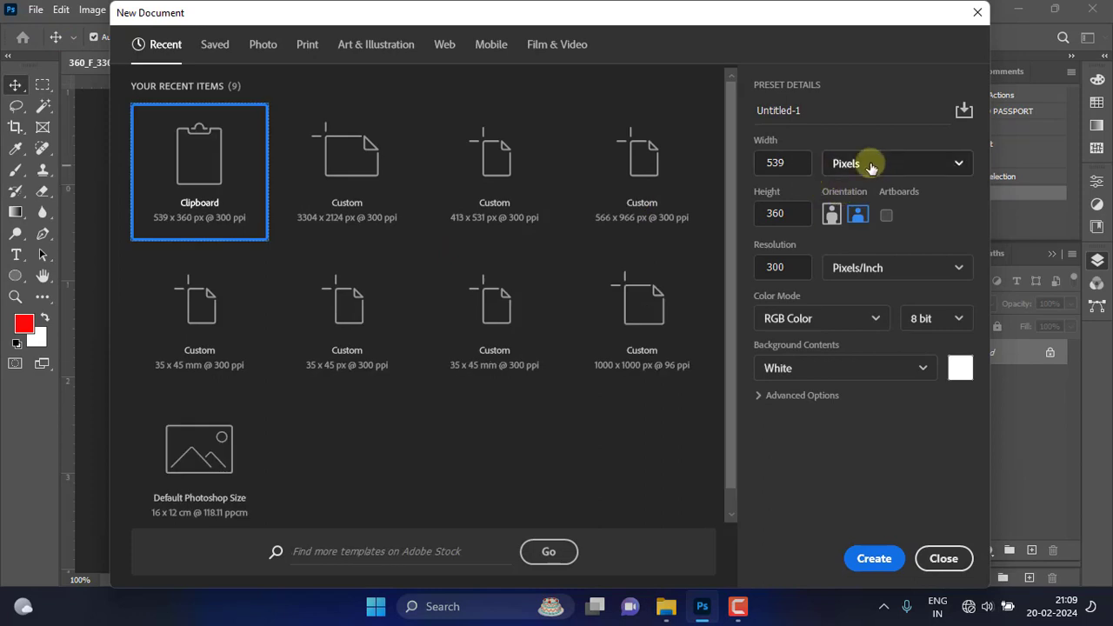
pyautogui.click(871, 166)
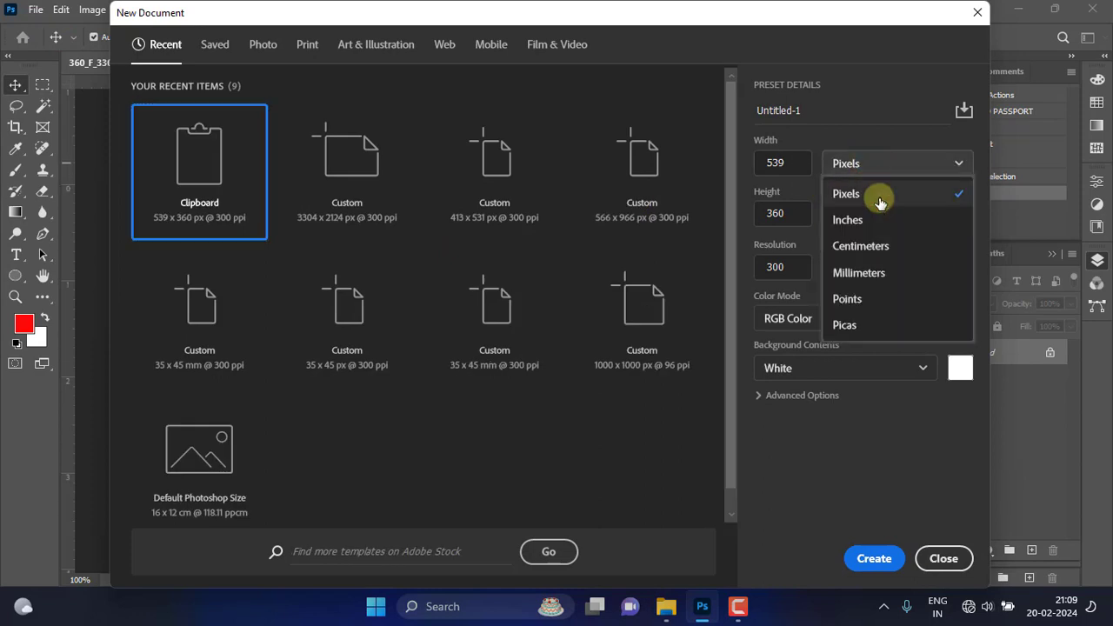
pyautogui.click(884, 273)
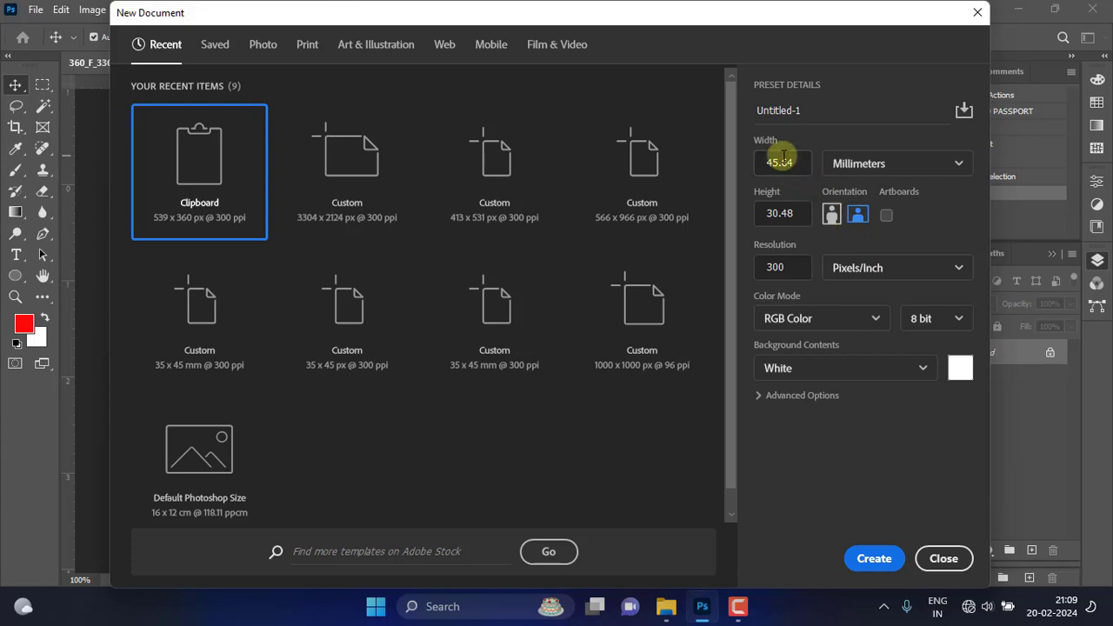
pyautogui.click(829, 214)
pyautogui.click(770, 163)
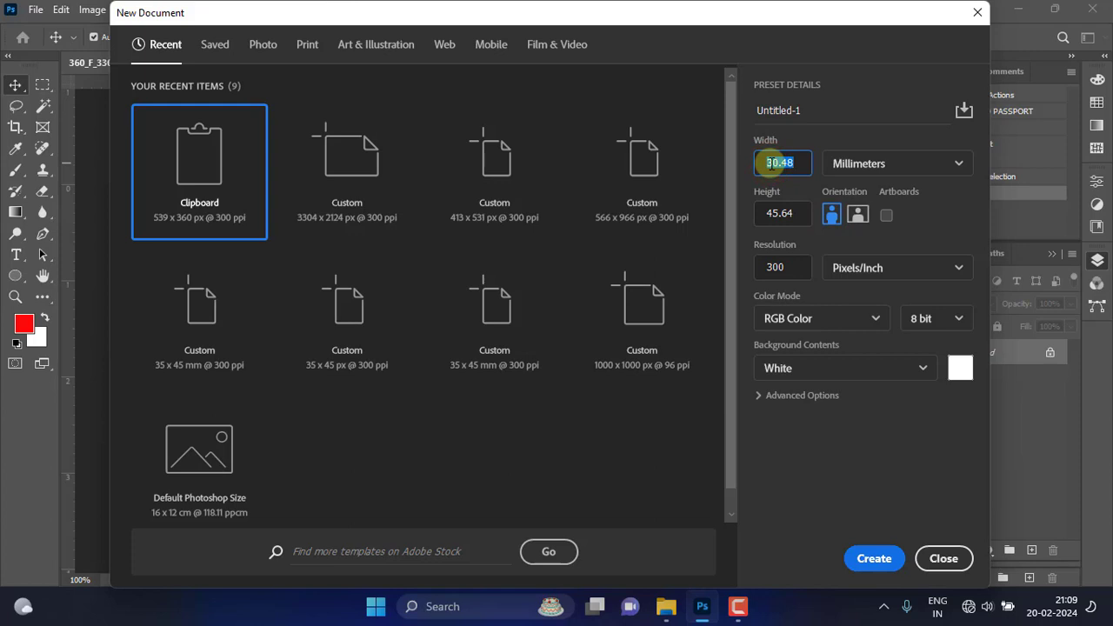
pyautogui.write('35')
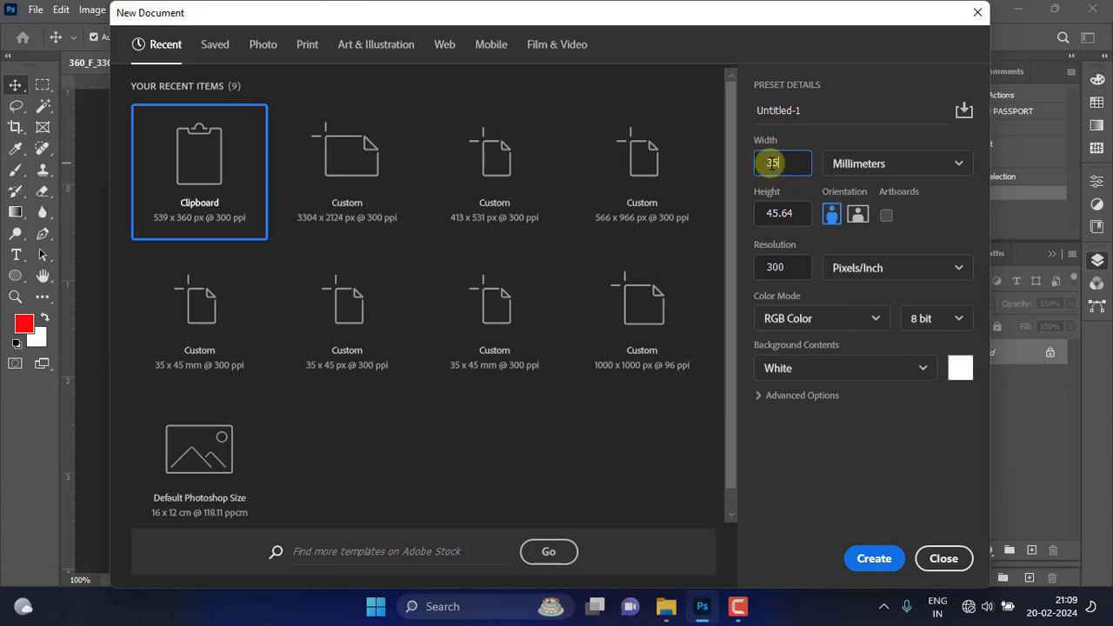
pyautogui.click(782, 213)
pyautogui.write('4')
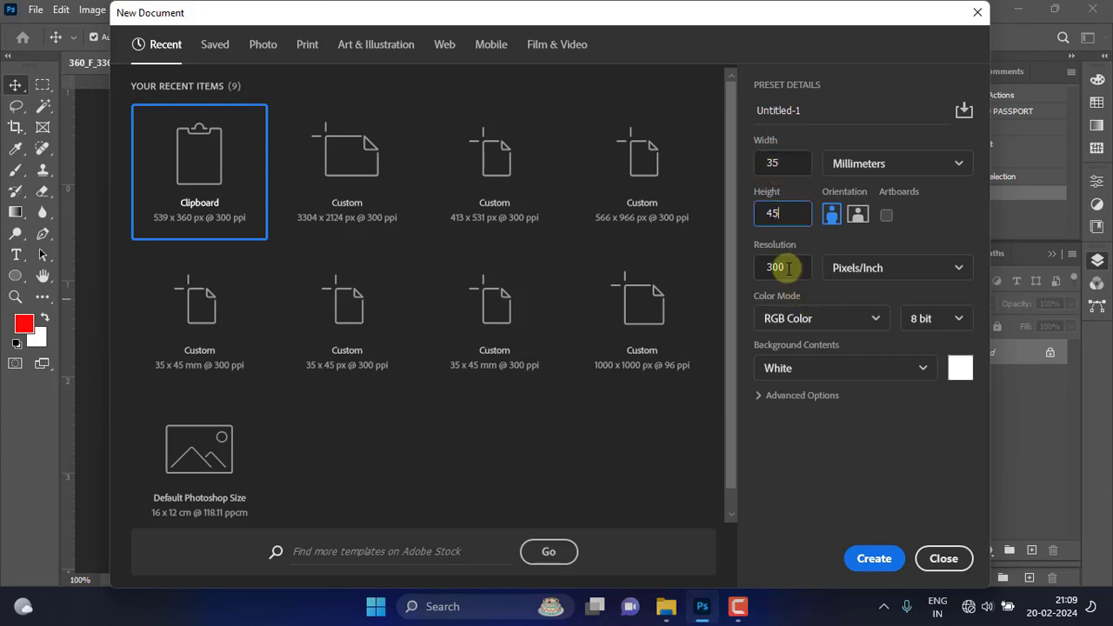
pyautogui.click(873, 558)
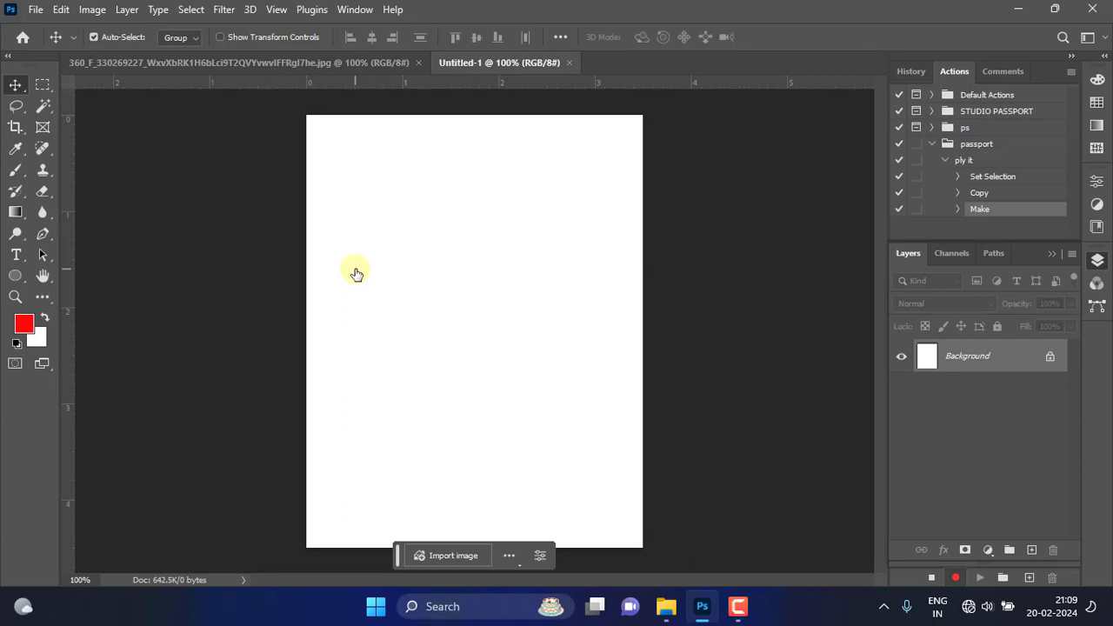
# - Paste the copied photo into the new document and insert a stop in the action with the message "stio click" and Allow Continue enabled
pyautogui.click(59, 10)
pyautogui.click(105, 150)
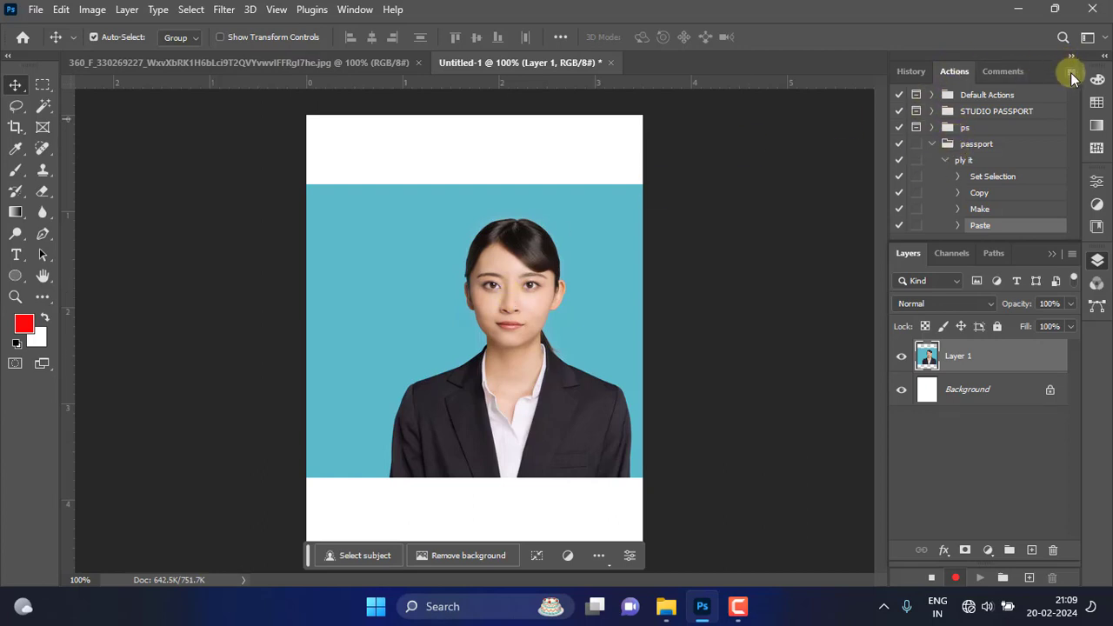
pyautogui.click(1071, 74)
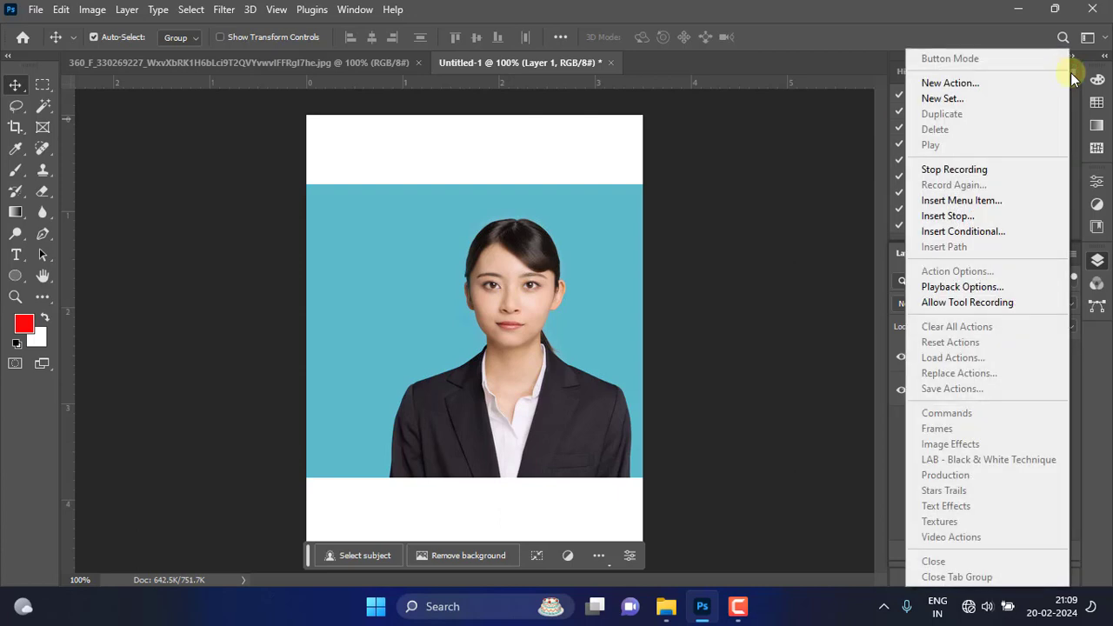
pyautogui.click(971, 224)
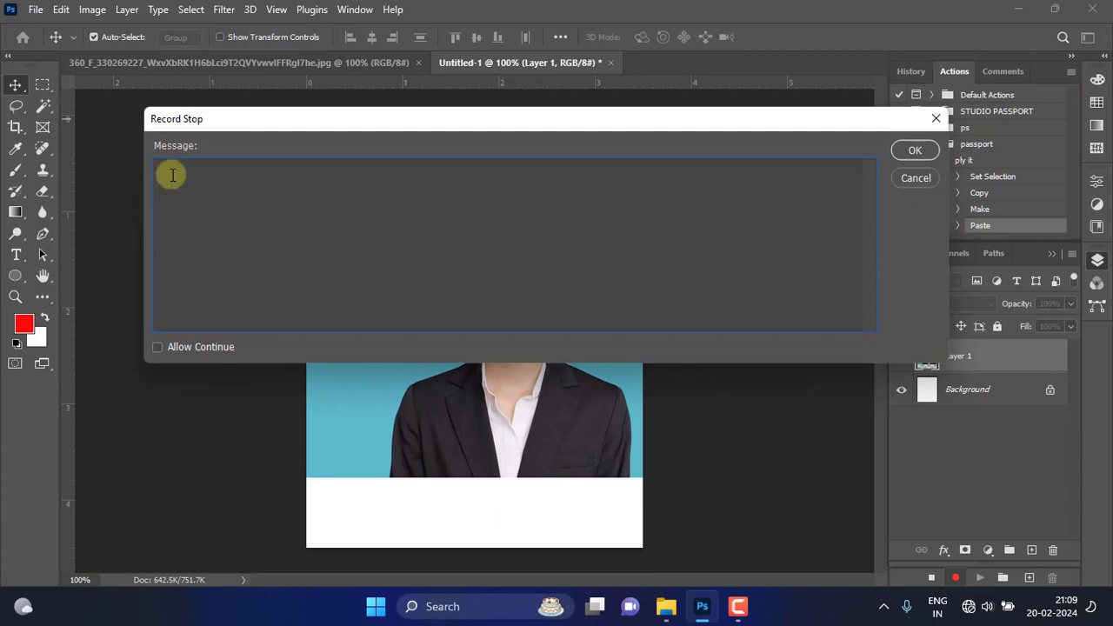
pyautogui.click(183, 172)
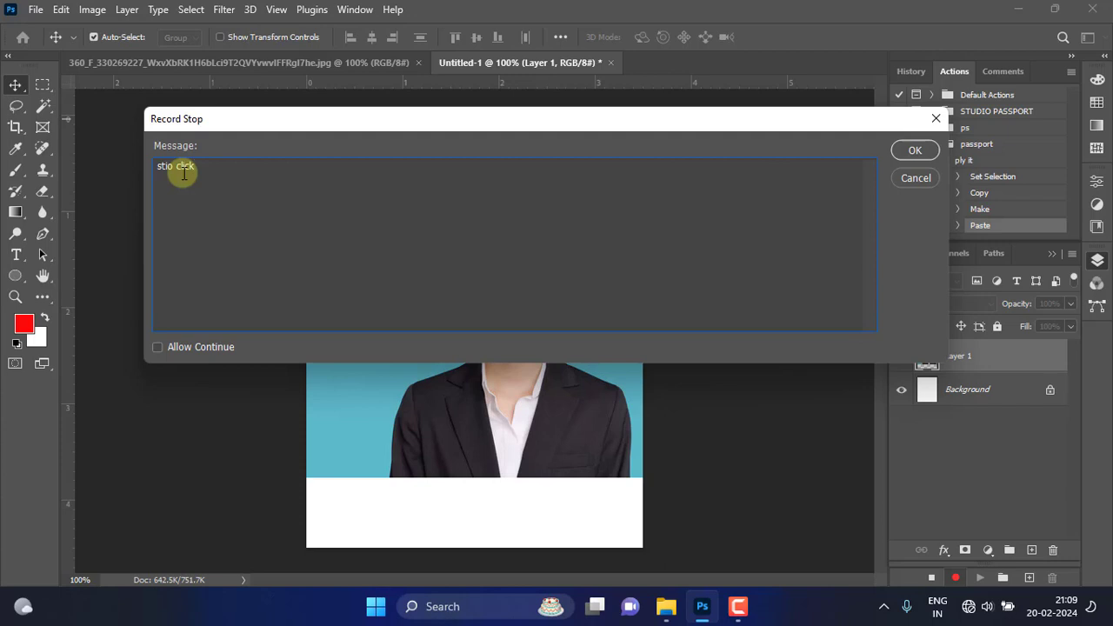
pyautogui.click(157, 347)
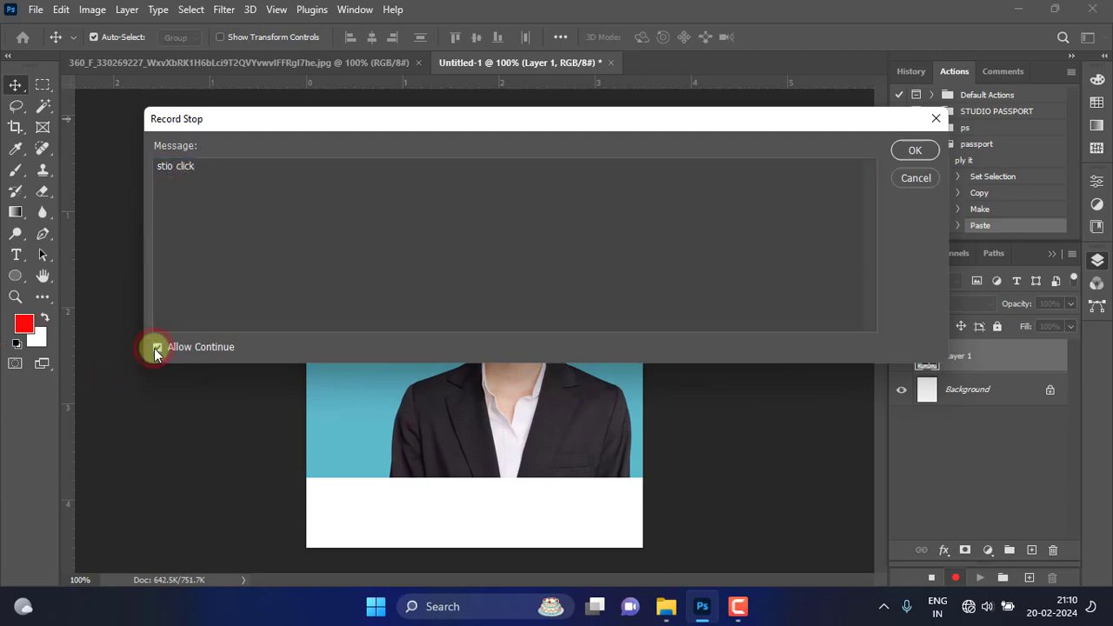
pyautogui.click(921, 153)
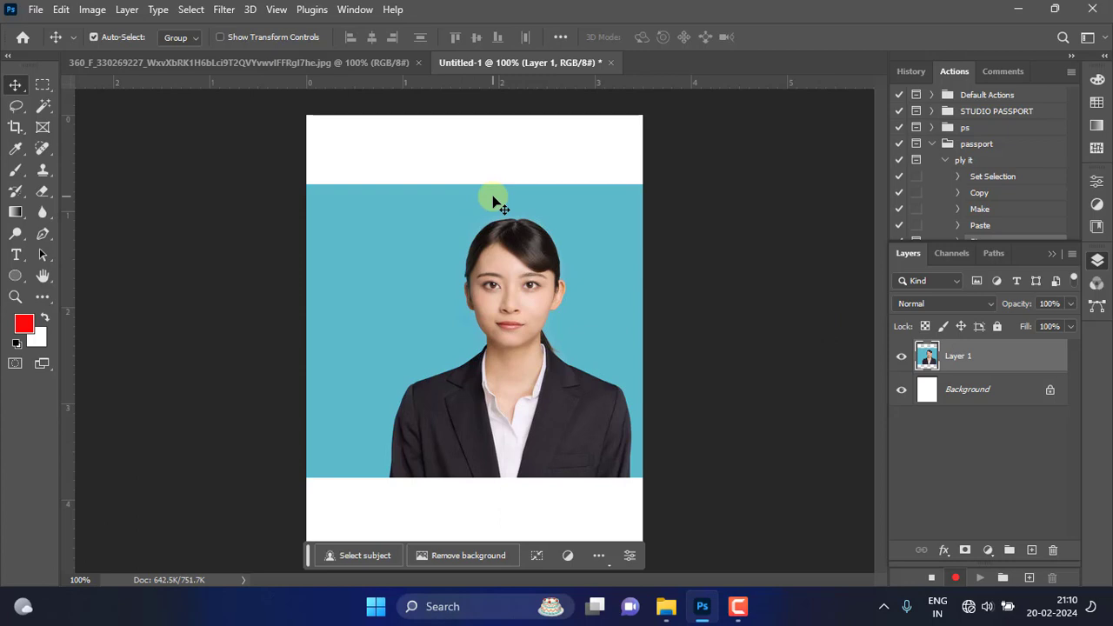
# - Enlarge and reposition the pasted photo with Free Transform so the centred subject fills the canvas, and flatten the image
pyautogui.click(60, 10)
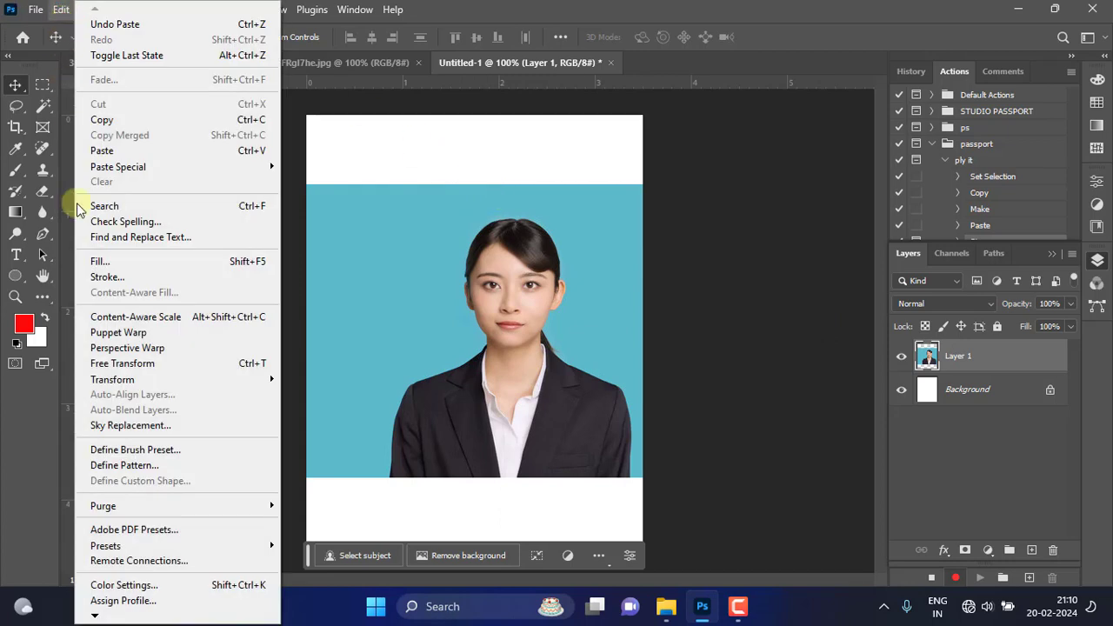
pyautogui.click(144, 366)
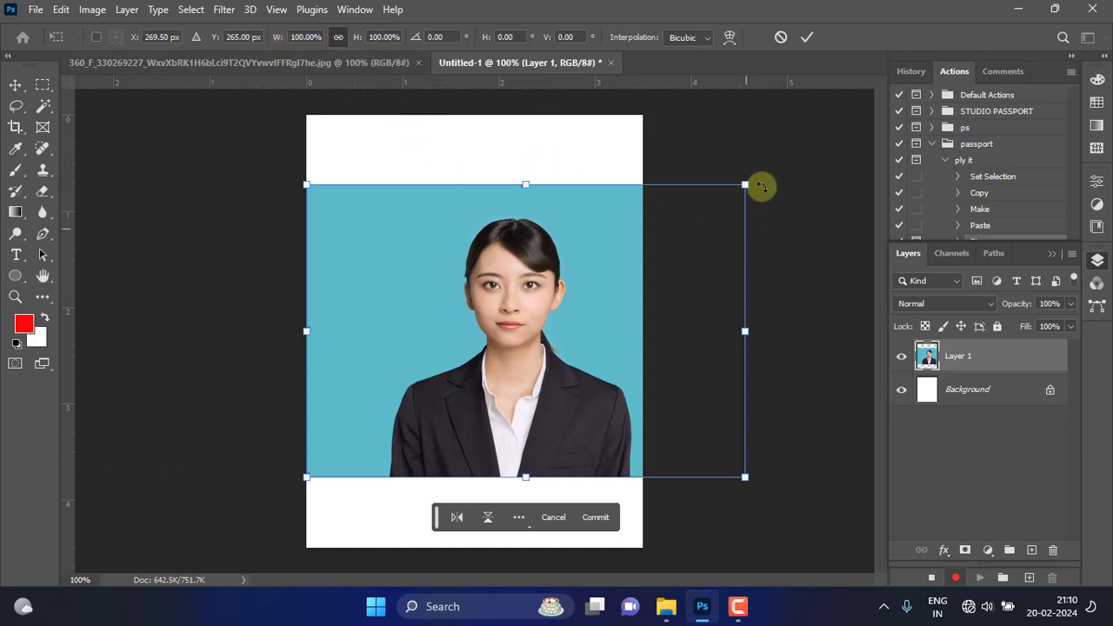
pyautogui.moveTo(745, 186); pyautogui.dragTo(844, 100)
pyautogui.moveTo(561, 372); pyautogui.dragTo(415, 374)
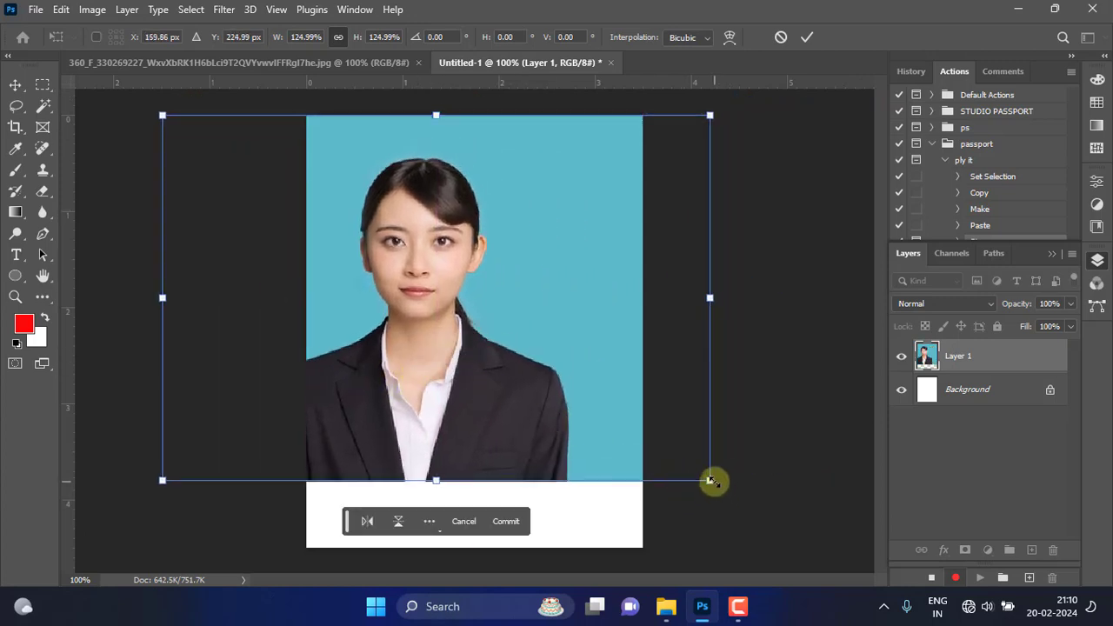
pyautogui.moveTo(711, 480); pyautogui.dragTo(827, 544)
pyautogui.moveTo(531, 464); pyautogui.dragTo(545, 469)
pyautogui.click(807, 38)
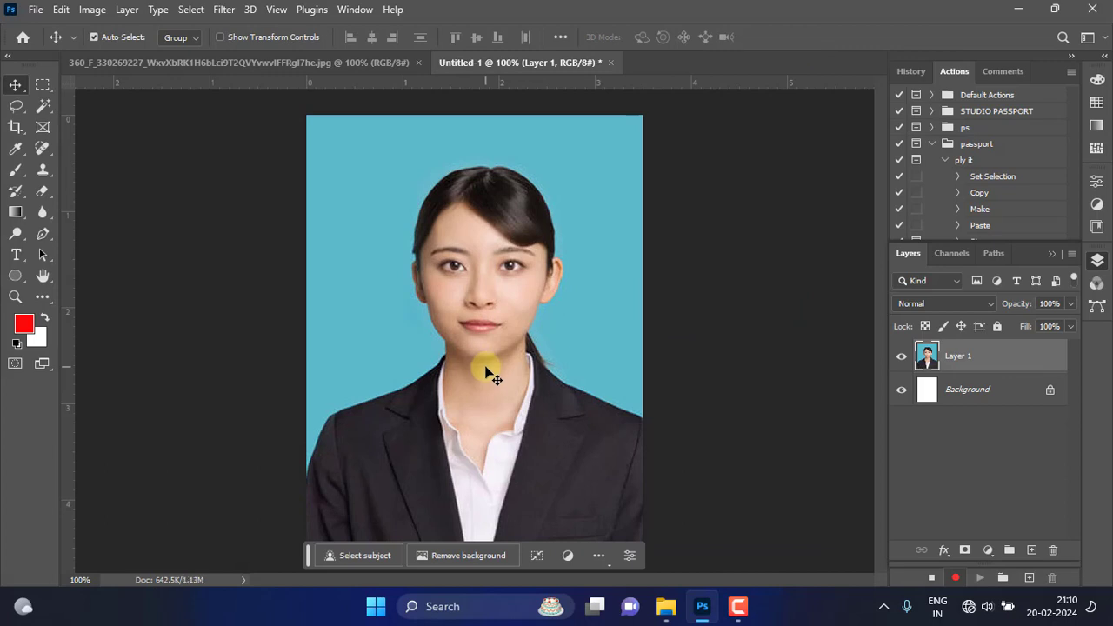
pyautogui.rightClick(971, 397)
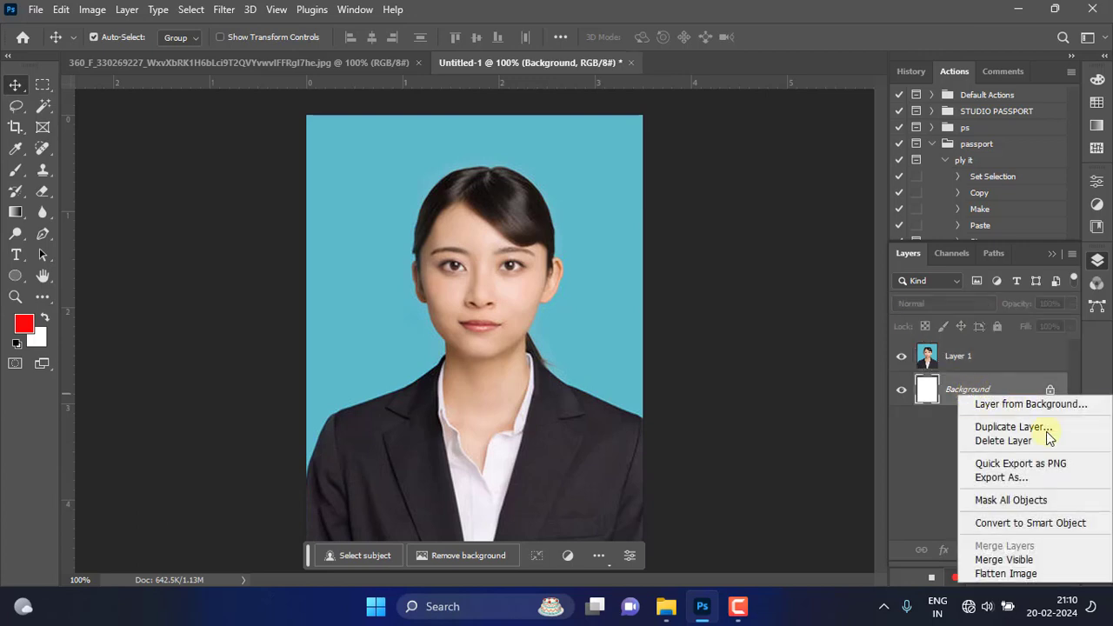
pyautogui.click(1004, 574)
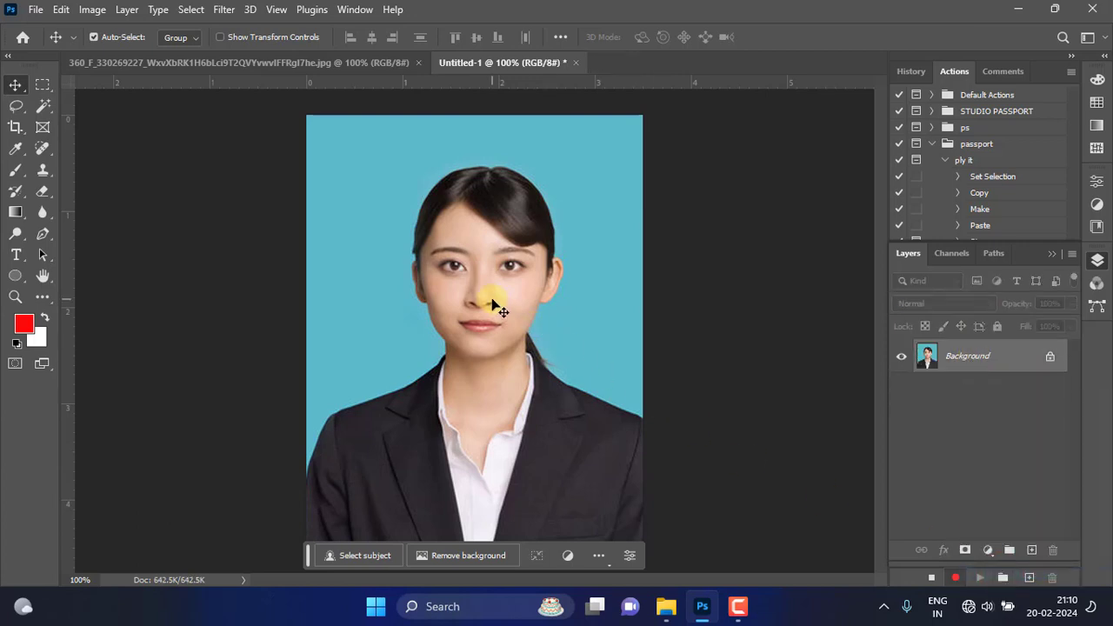
# - Select the whole canvas, contract the selection by 10 pixels, and invert it to leave a thin frame along the photo's edges selected
pyautogui.click(191, 9)
pyautogui.click(199, 29)
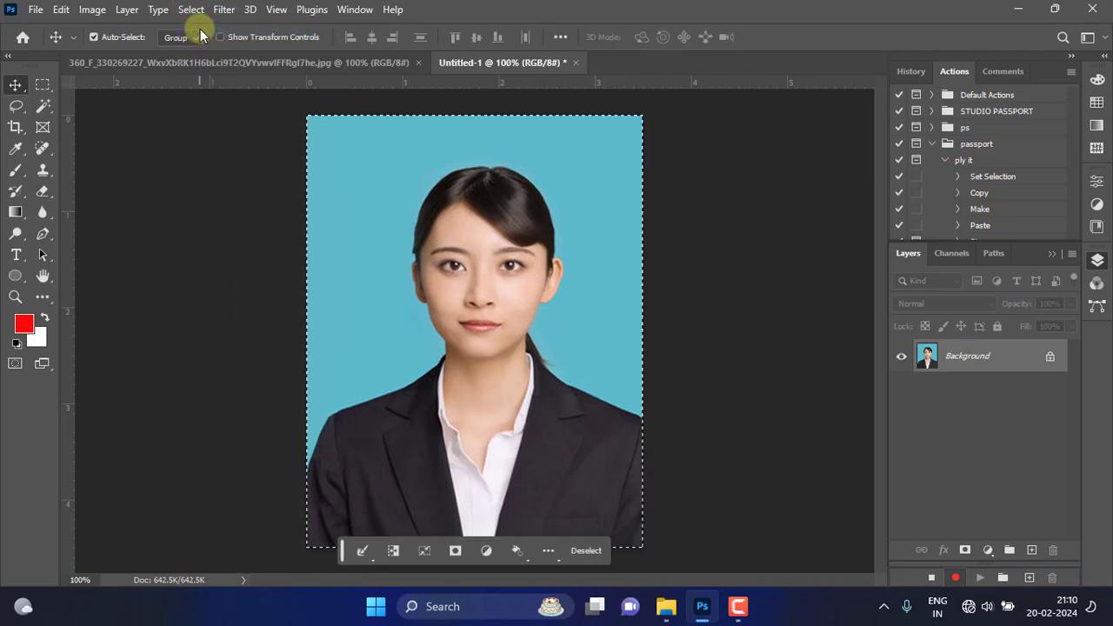
pyautogui.click(190, 9)
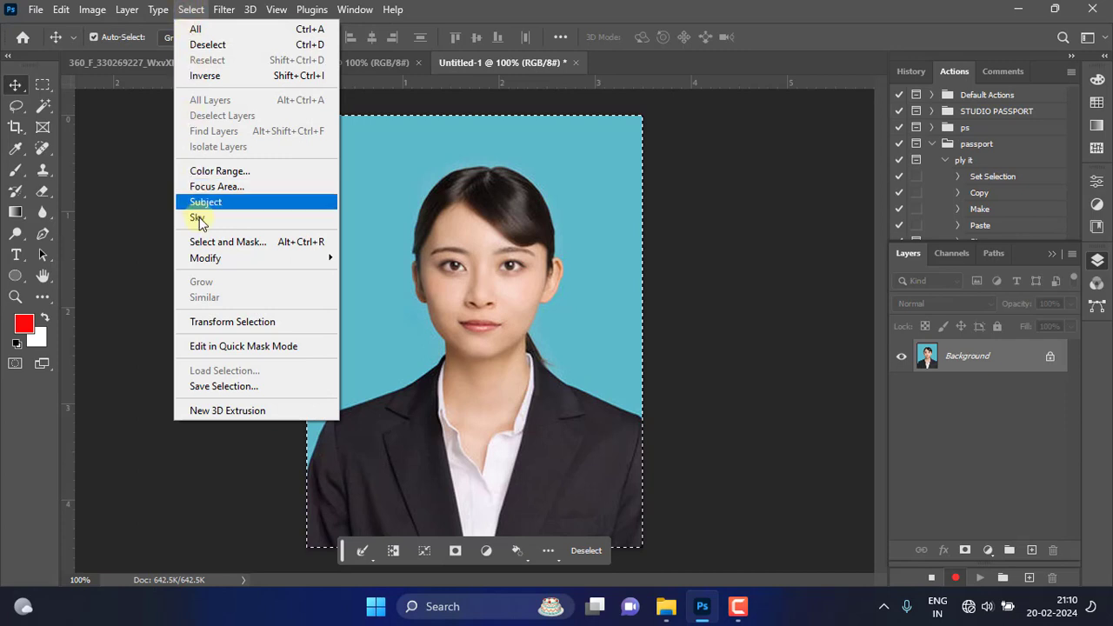
pyautogui.moveTo(313, 255)
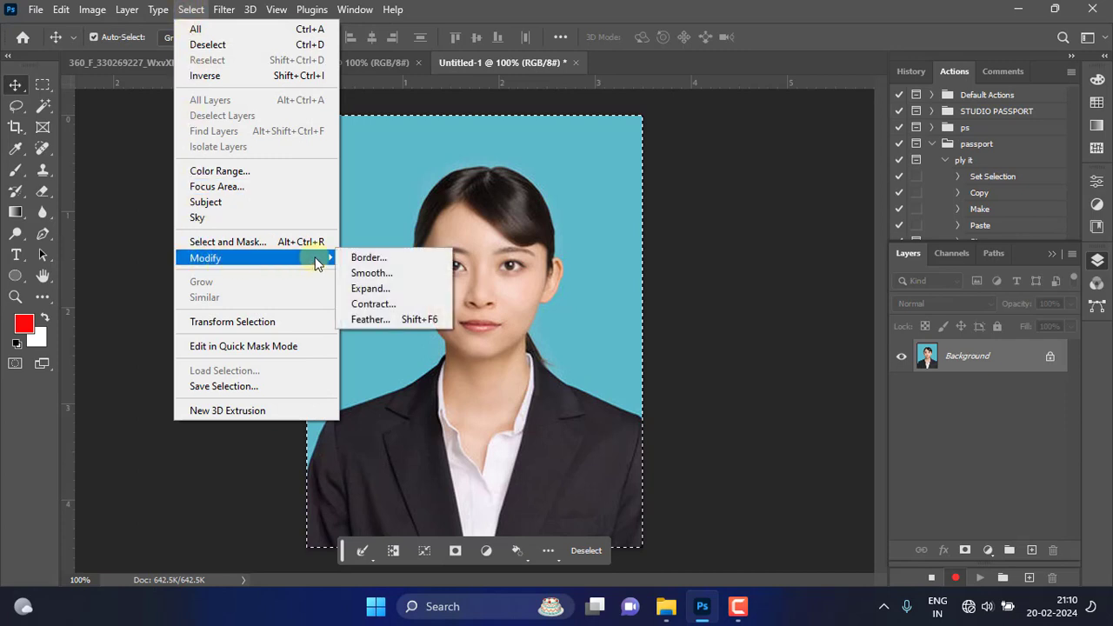
pyautogui.click(398, 304)
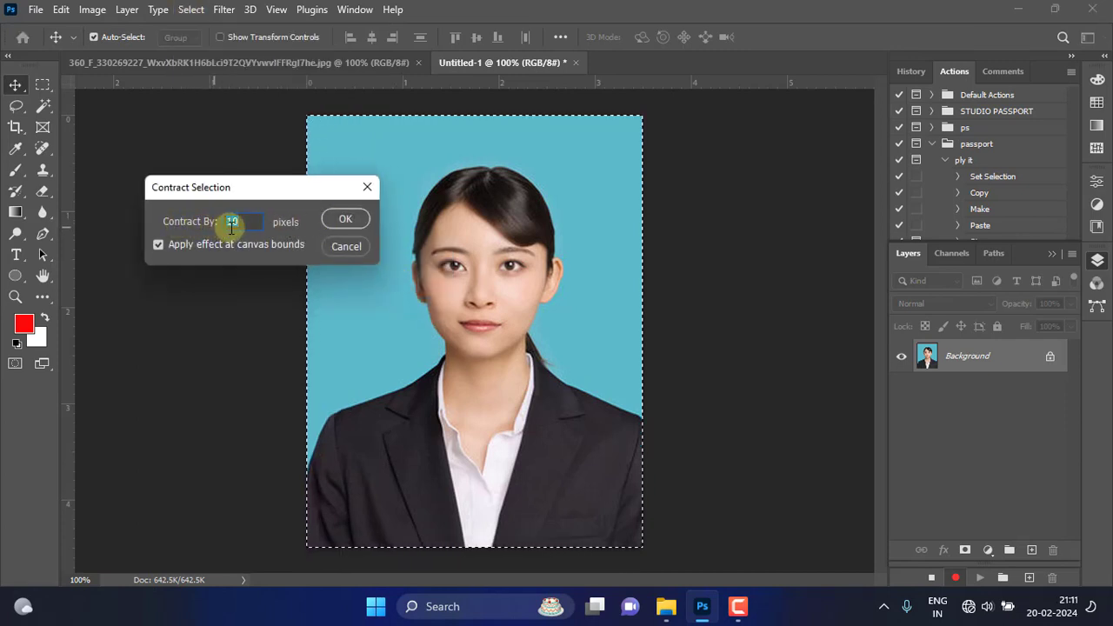
pyautogui.click(348, 219)
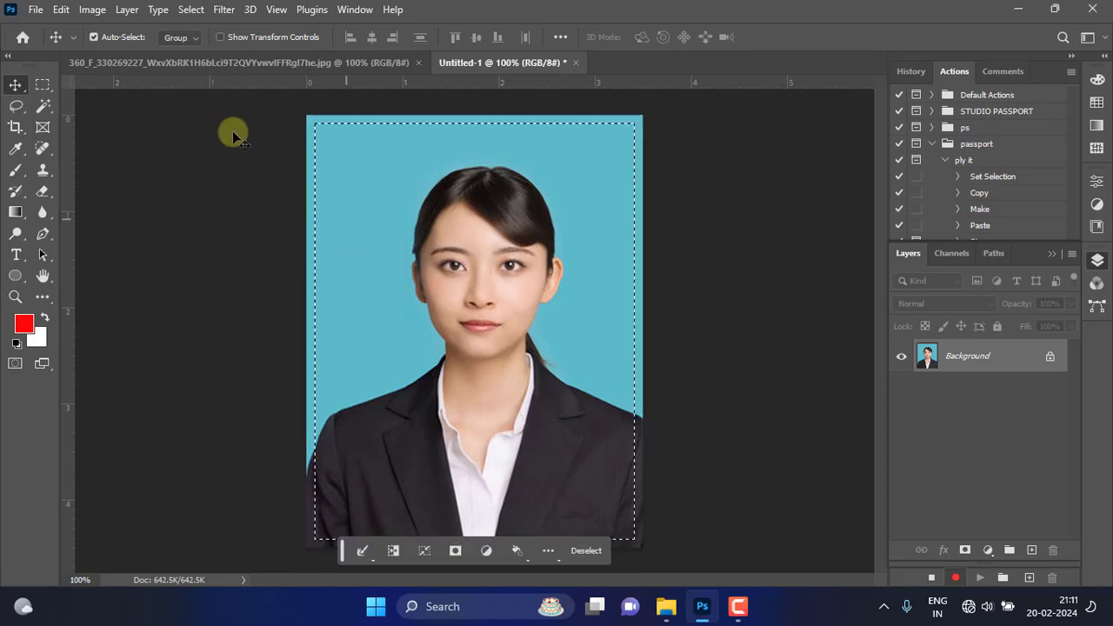
pyautogui.click(190, 9)
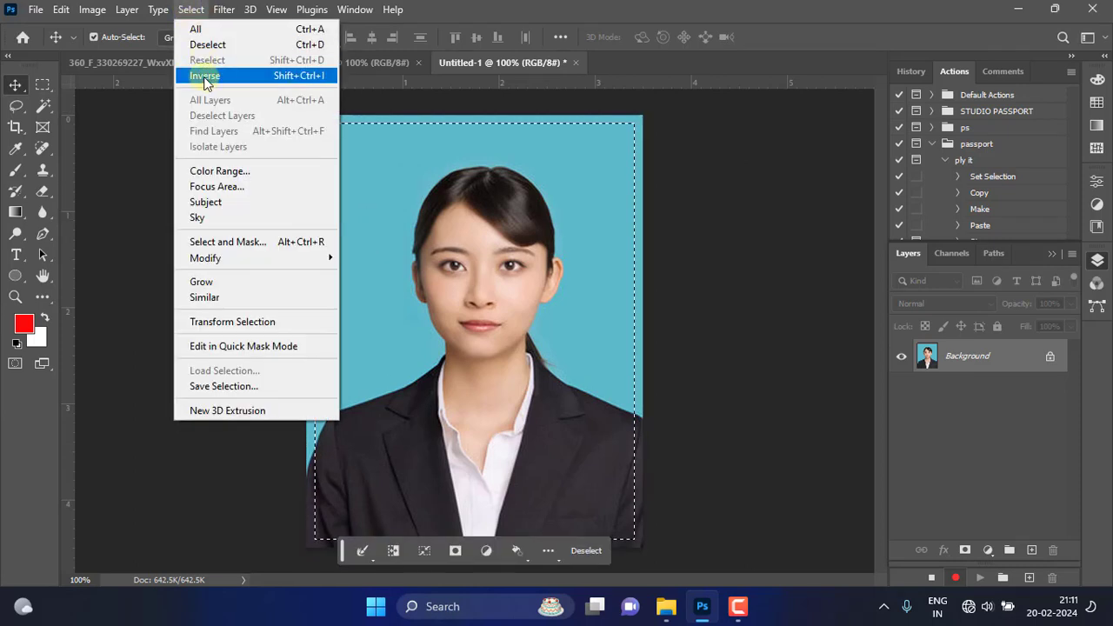
pyautogui.click(247, 78)
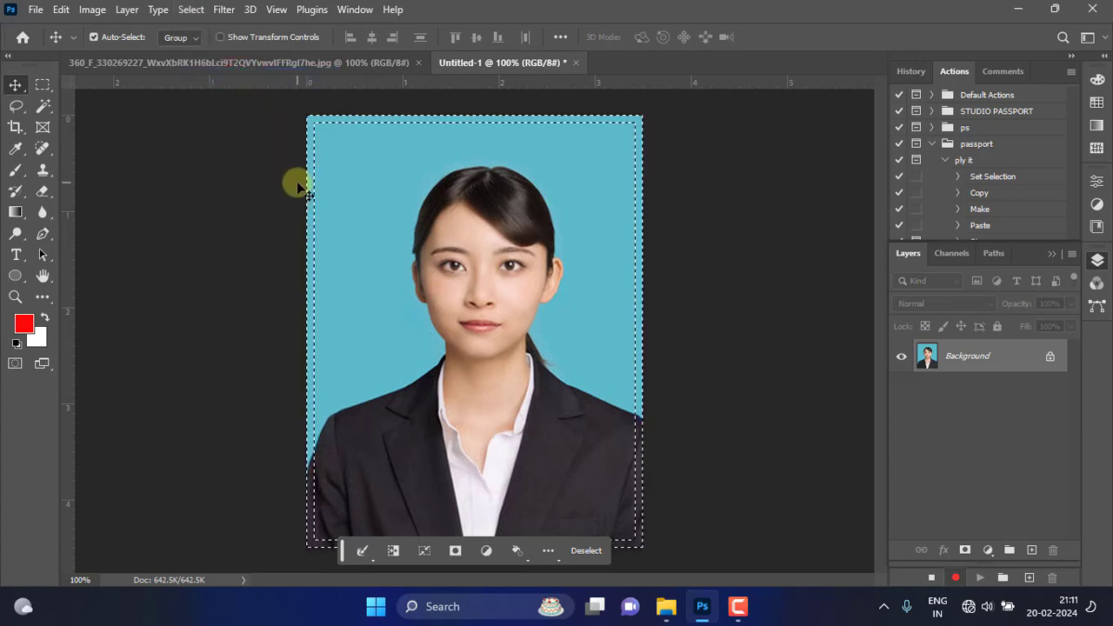
# - Fill the frame selection with white on a new layer at 100% opacity, and deselect
pyautogui.click(1033, 552)
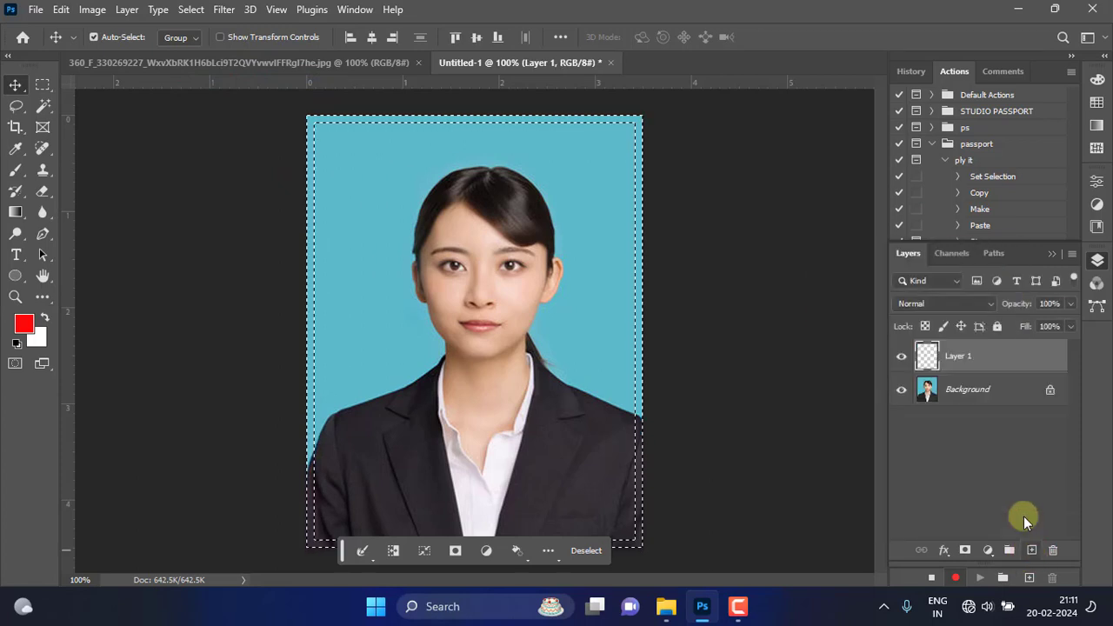
pyautogui.click(60, 10)
pyautogui.click(113, 260)
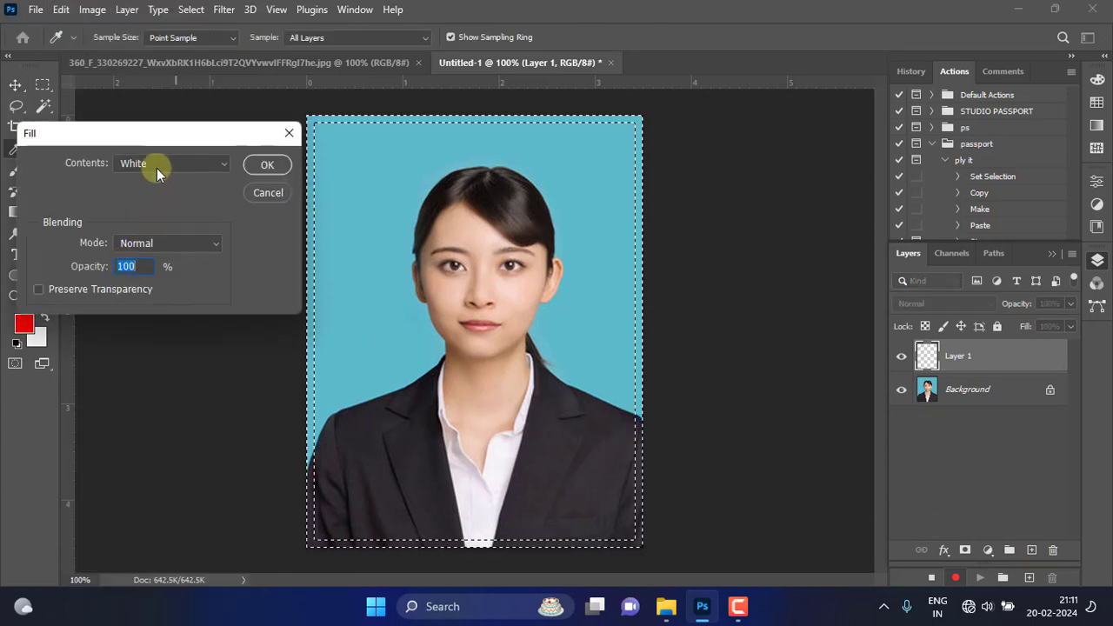
pyautogui.click(263, 165)
pyautogui.press('v')
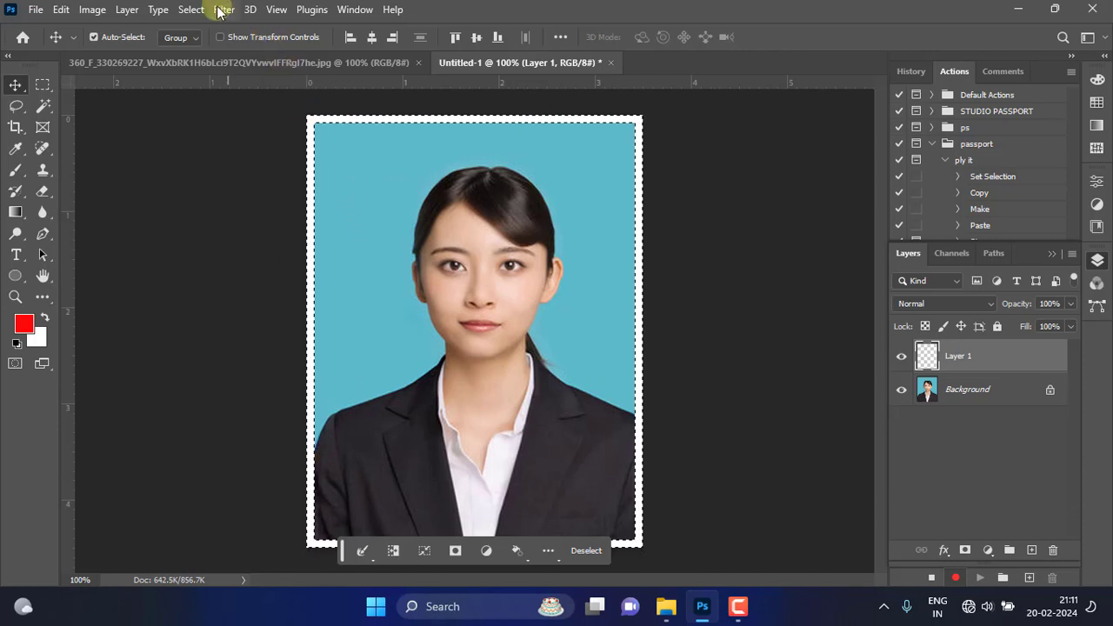
pyautogui.click(191, 9)
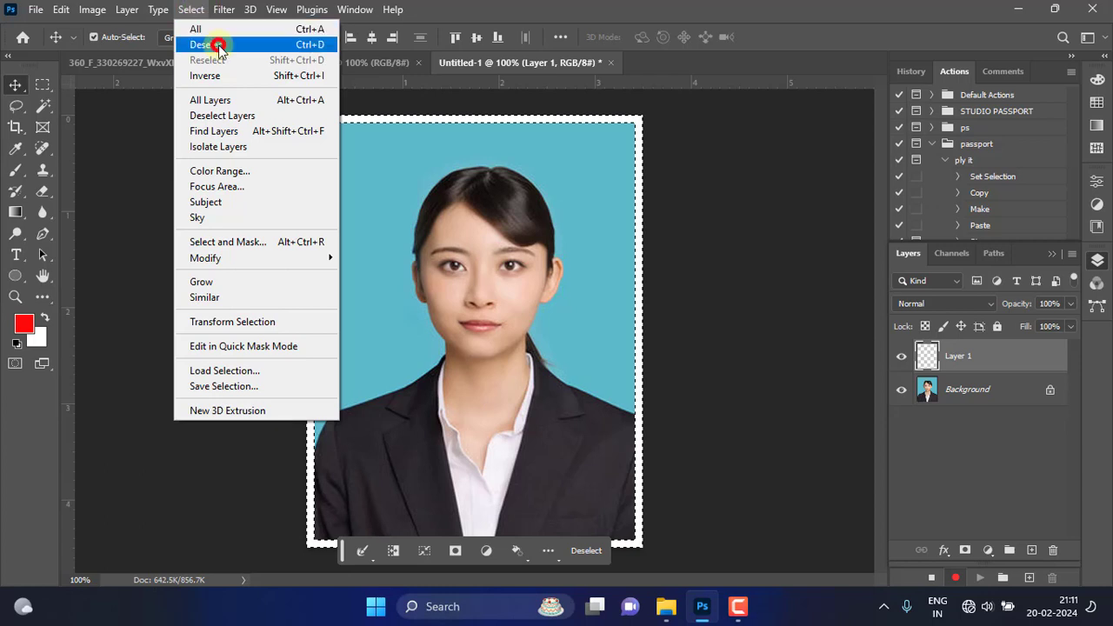
pyautogui.click(218, 45)
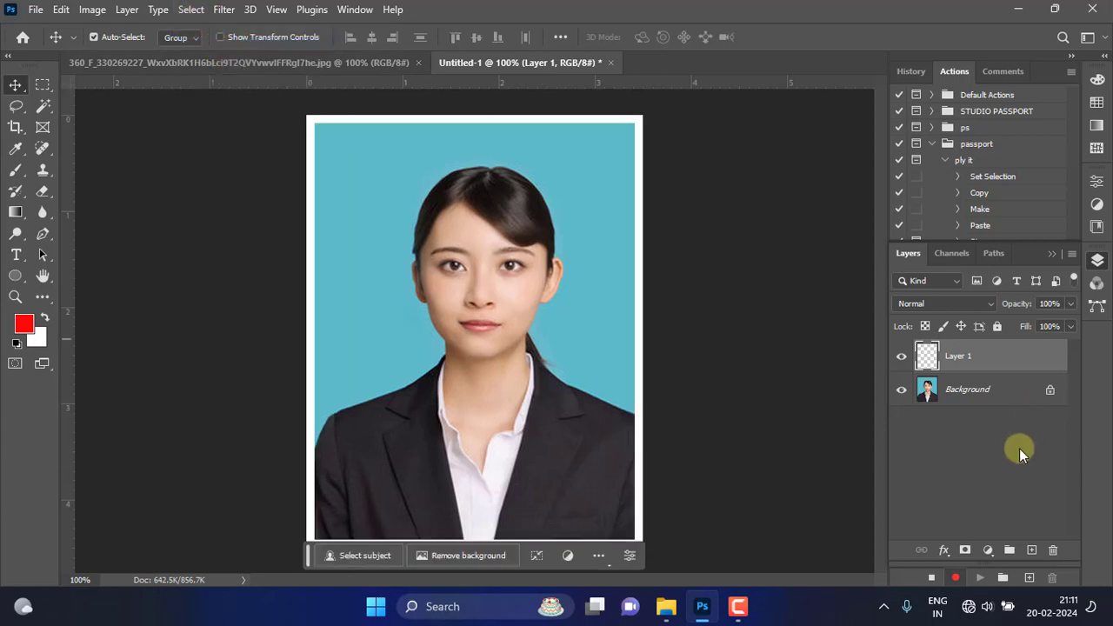
# - Add a 1 px black outside stroke at 50% opacity to the white border layer, and flatten the image
pyautogui.doubleClick(968, 362)
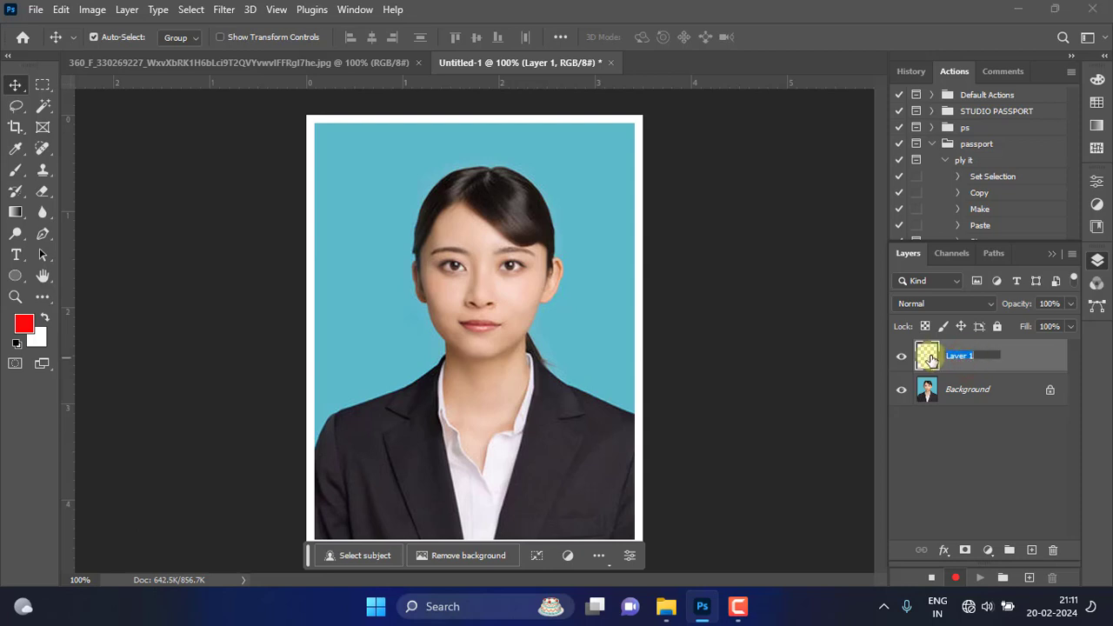
pyautogui.click(931, 359)
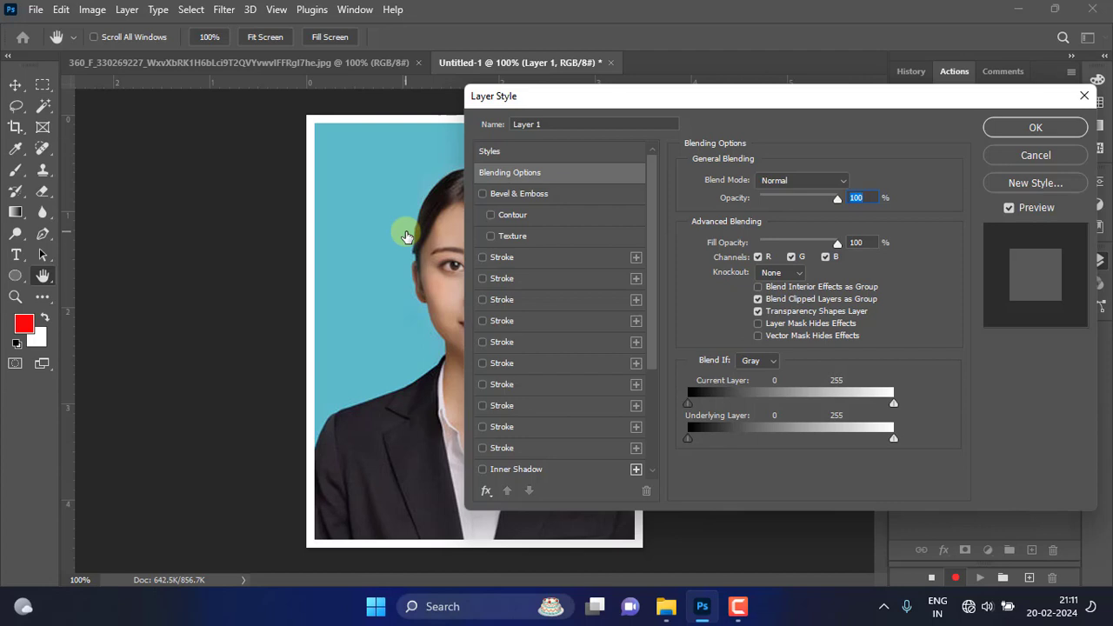
pyautogui.click(637, 258)
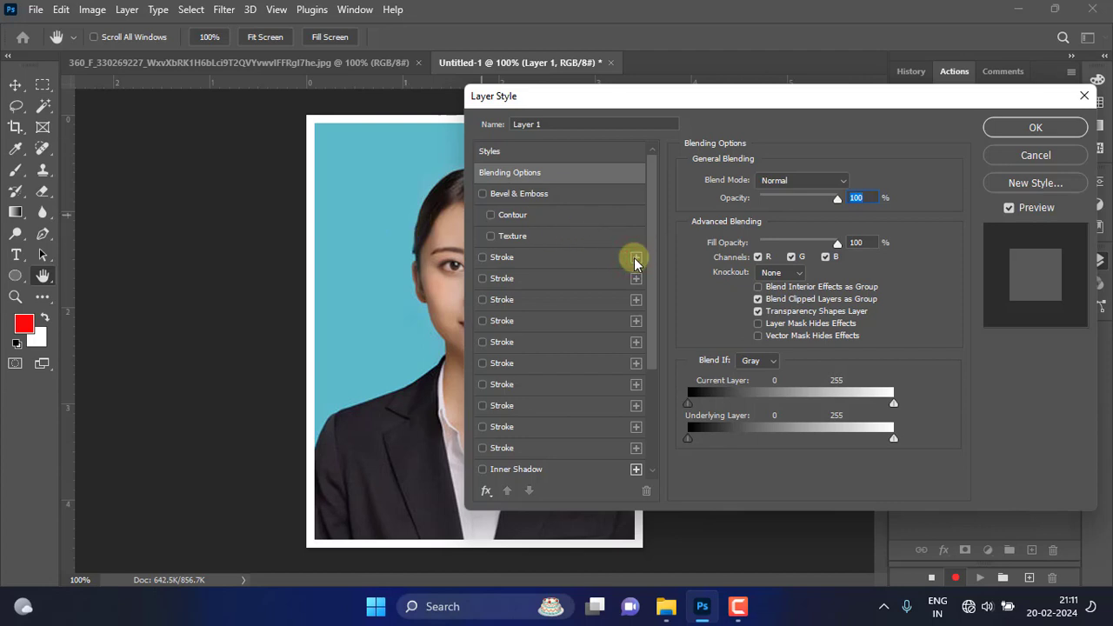
pyautogui.click(504, 258)
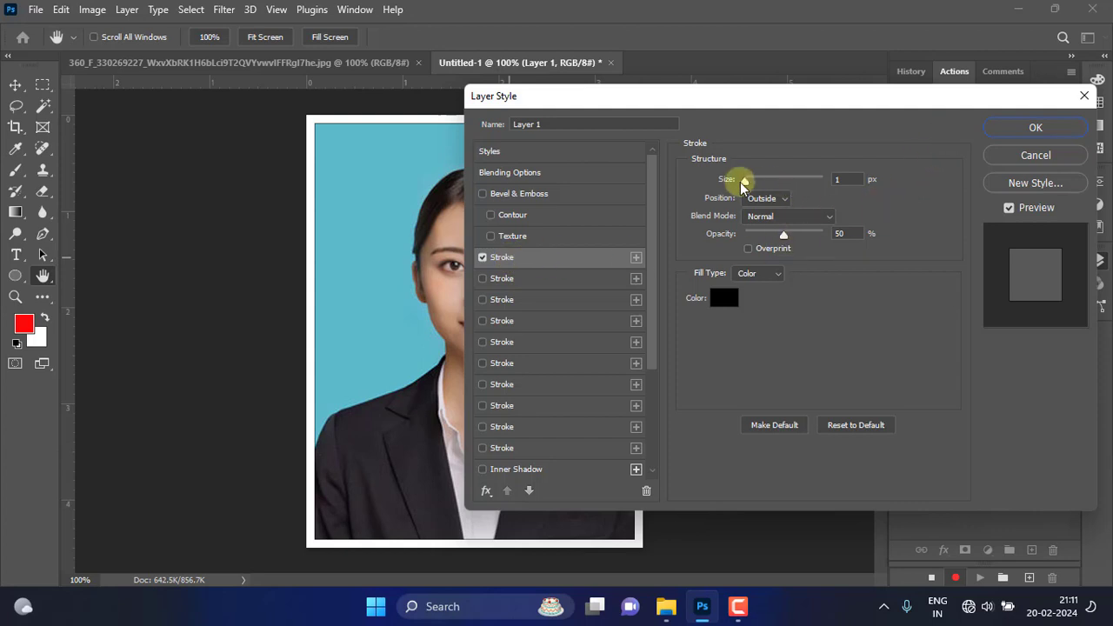
pyautogui.click(765, 199)
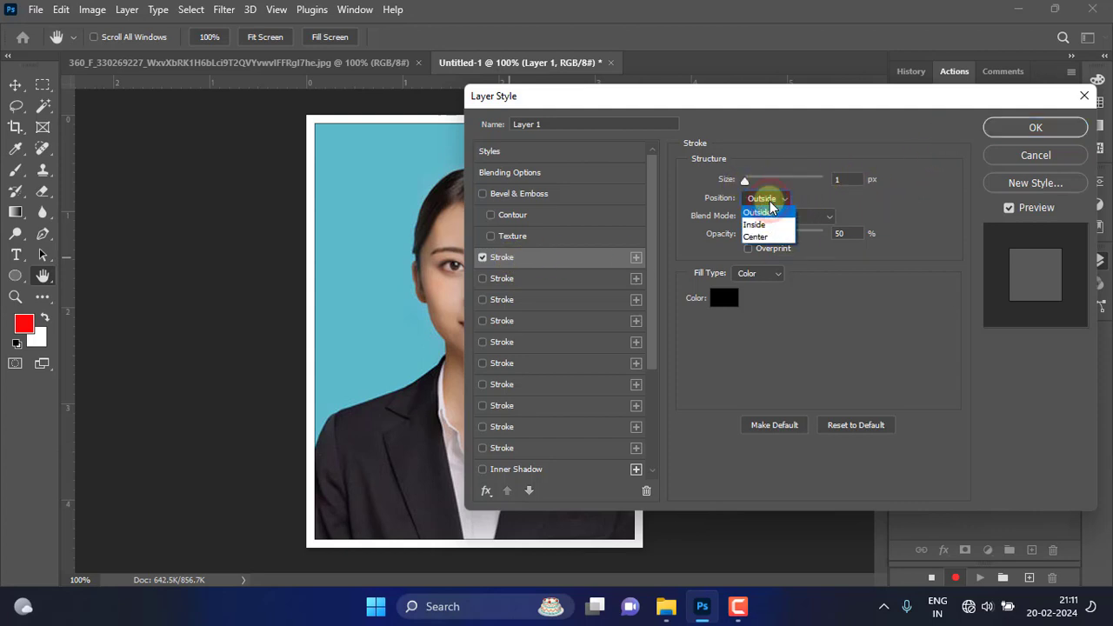
pyautogui.click(763, 213)
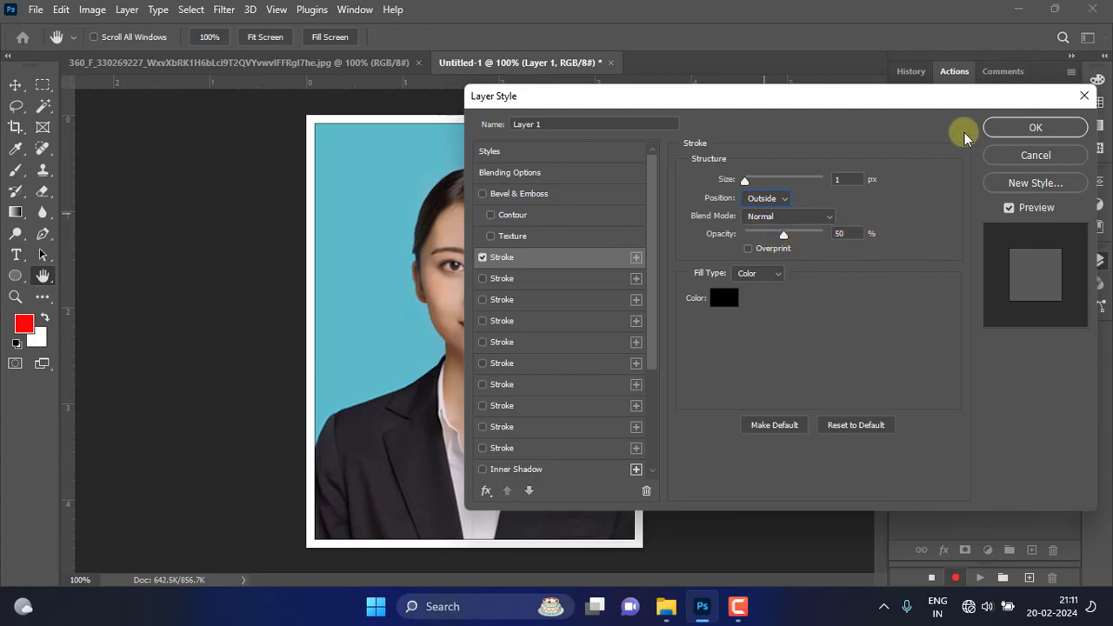
pyautogui.click(995, 127)
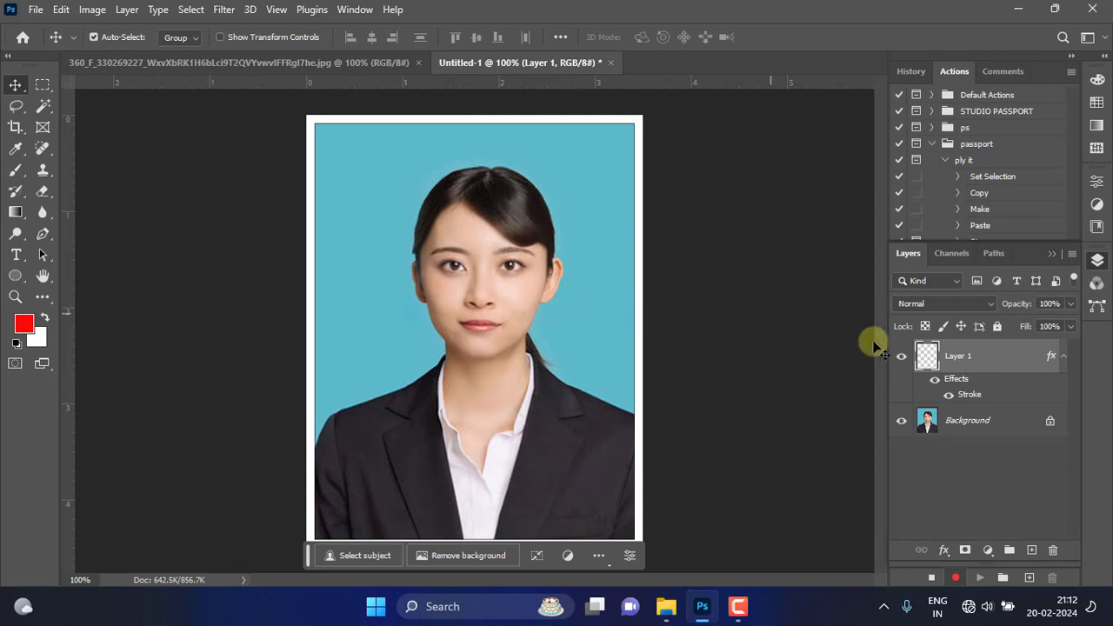
pyautogui.rightClick(975, 424)
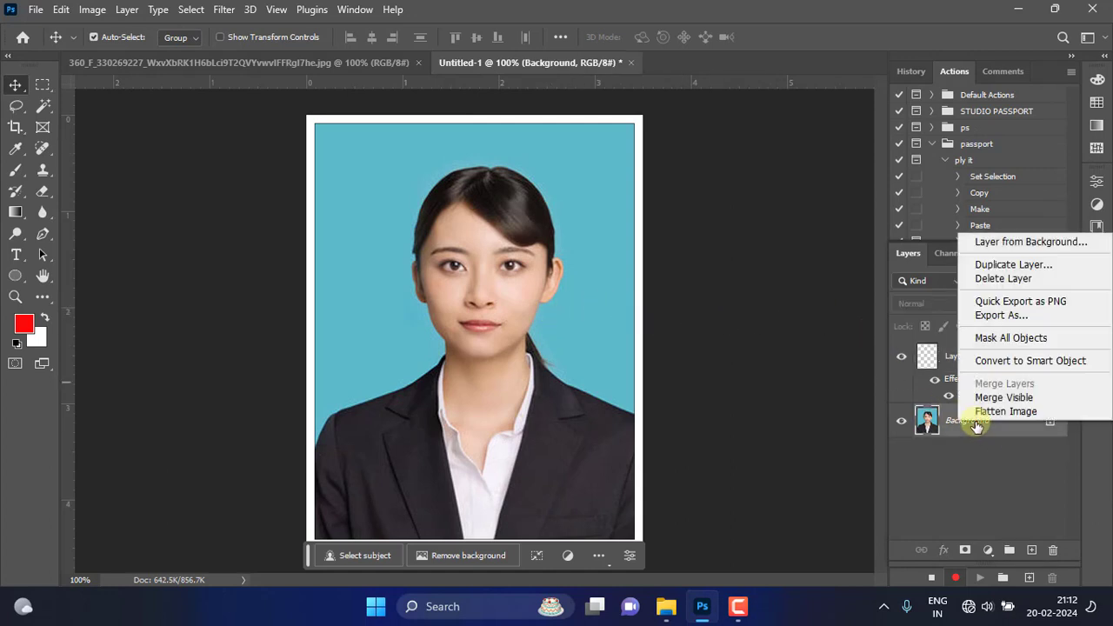
pyautogui.click(982, 409)
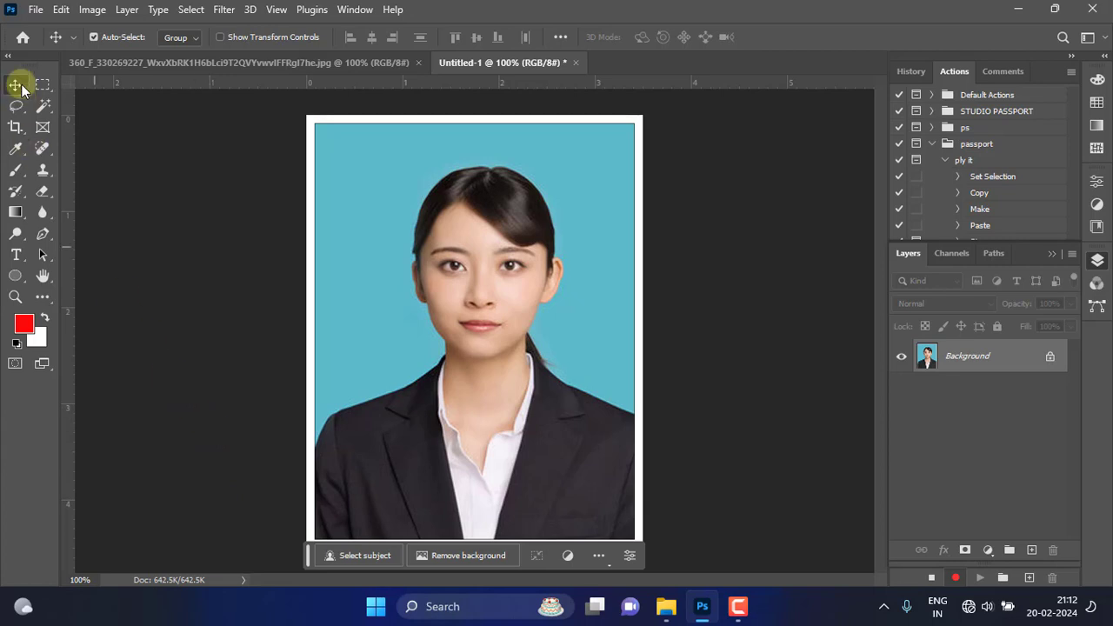
# - Select the entire canvas of the bordered passport photo and copy it to the clipboard
pyautogui.click(185, 10)
pyautogui.click(208, 31)
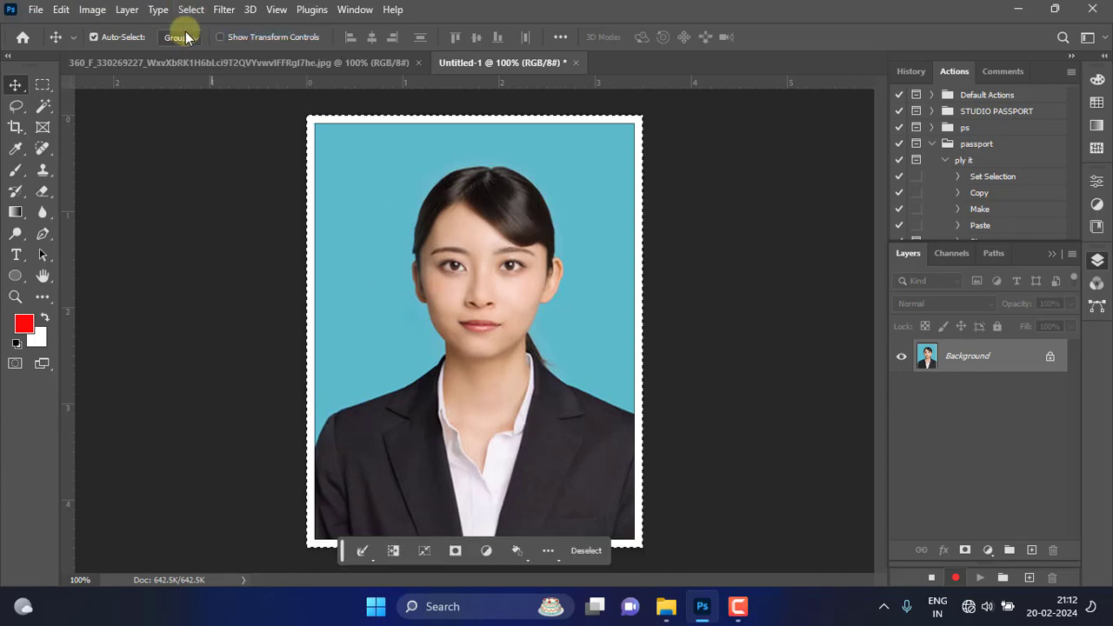
pyautogui.click(61, 10)
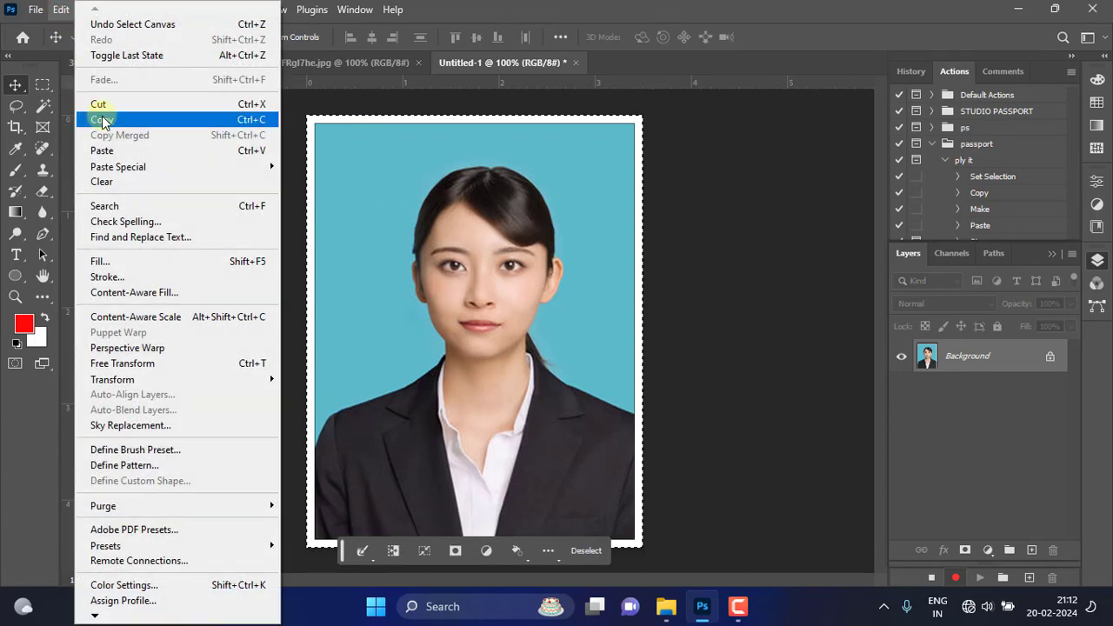
pyautogui.click(100, 117)
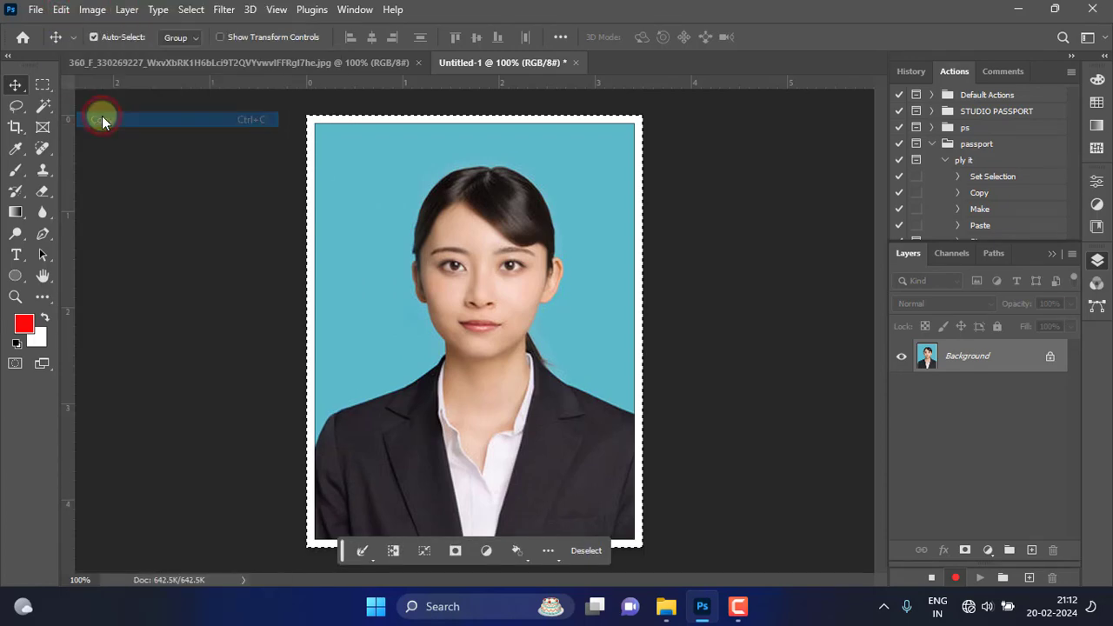
# - Create a new document 3304 pixels wide and 2124 pixels high
pyautogui.click(36, 9)
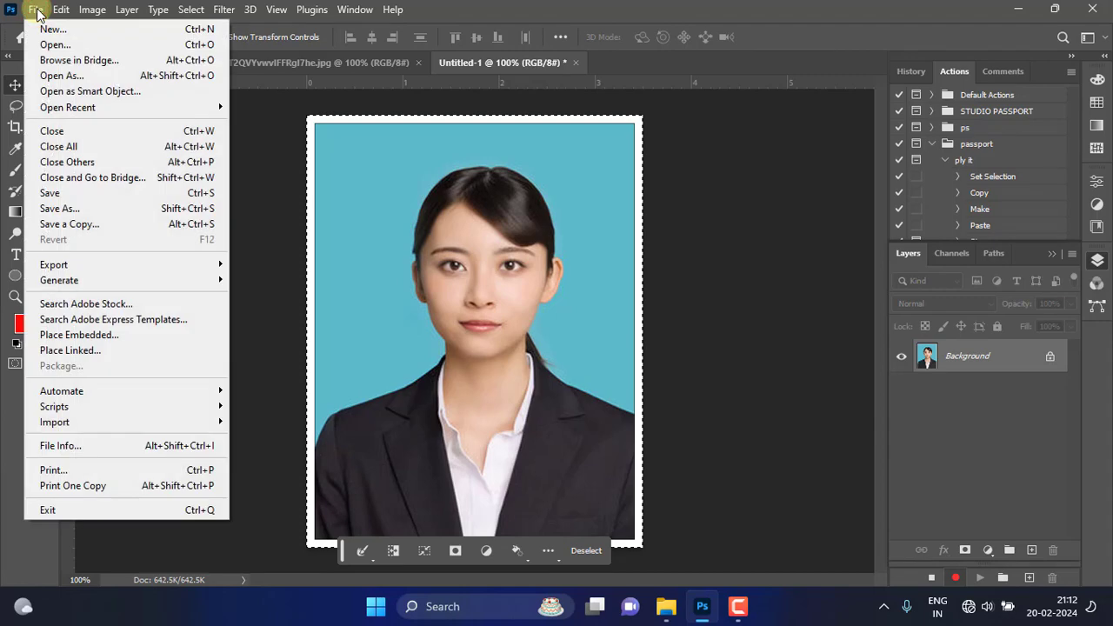
pyautogui.click(48, 28)
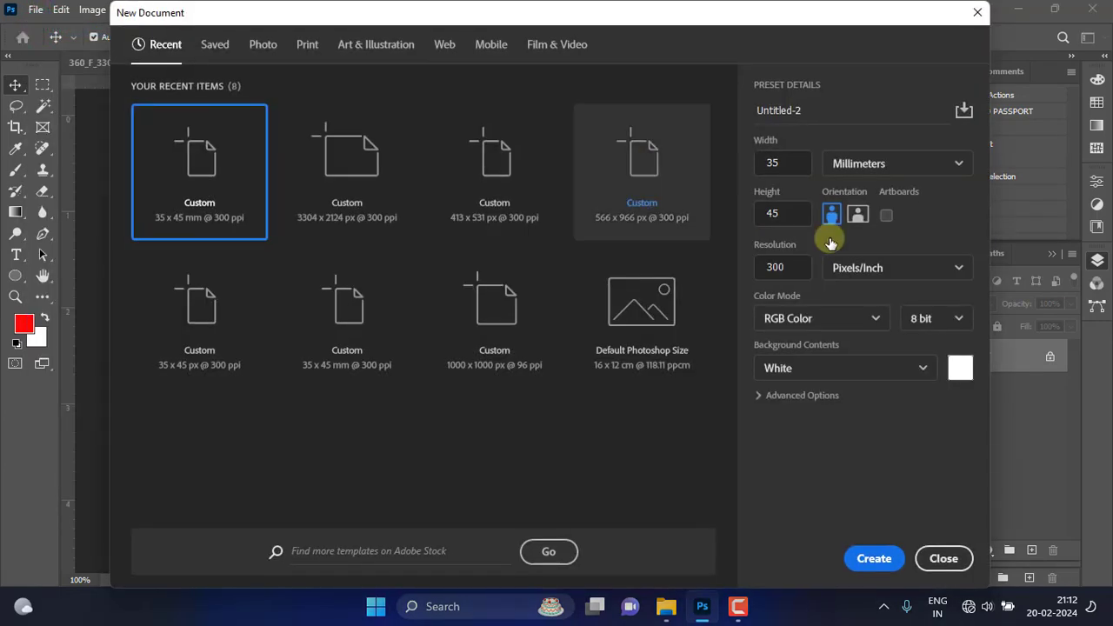
pyautogui.click(776, 165)
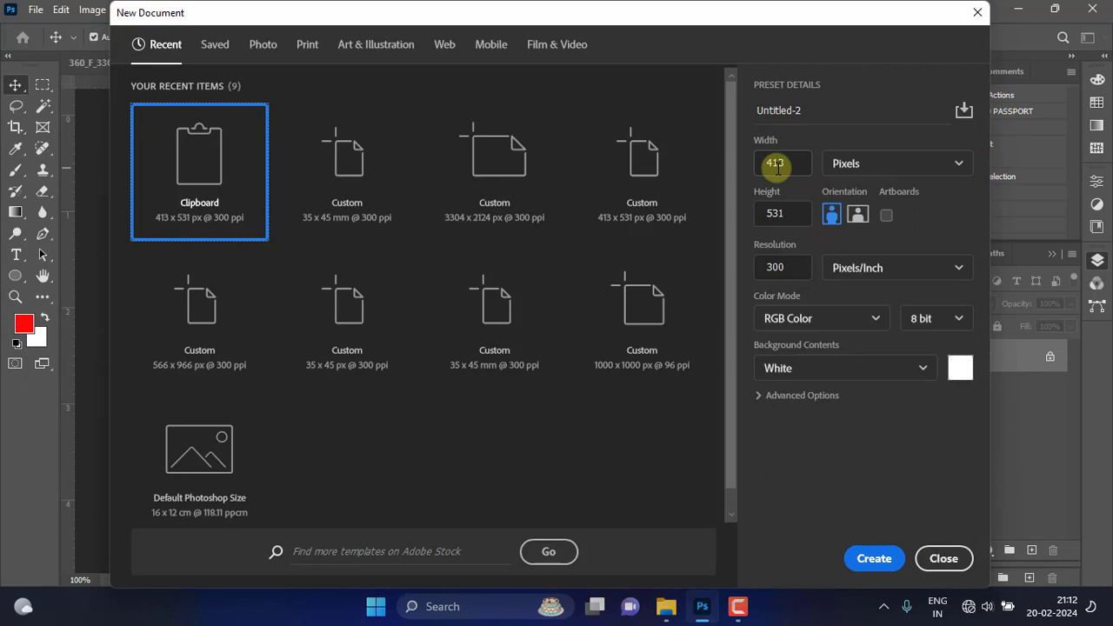
pyautogui.click(775, 166)
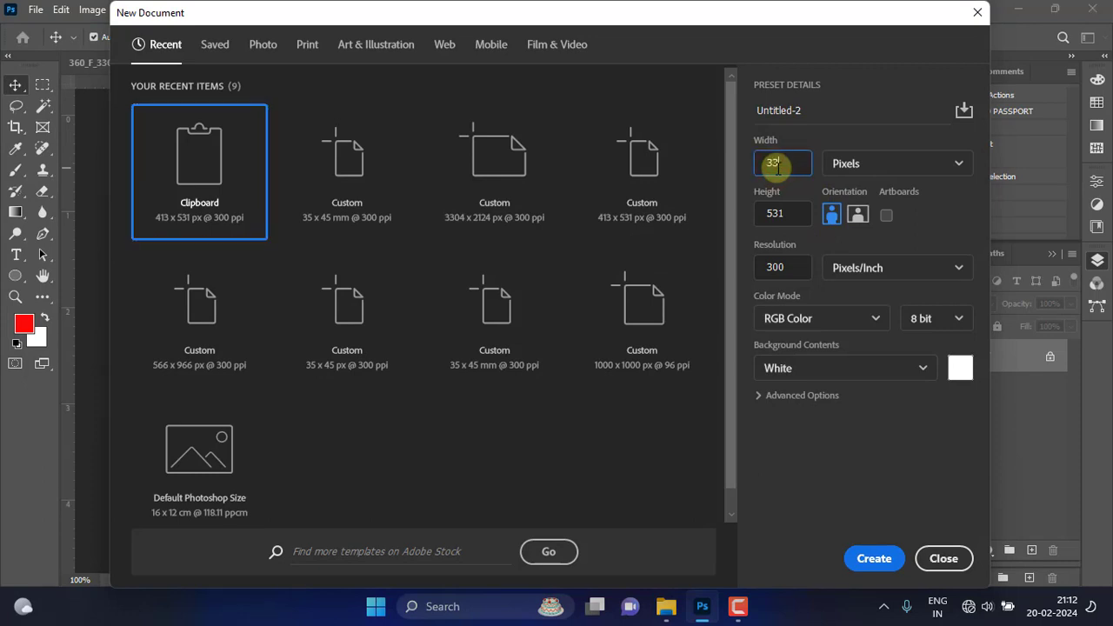
pyautogui.write('3304')
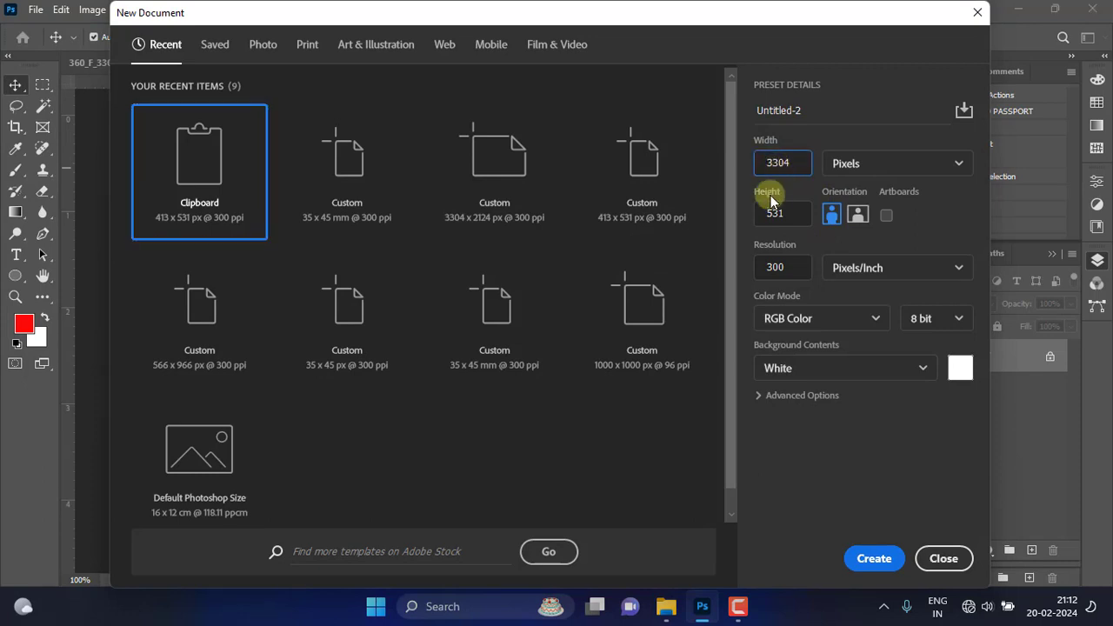
pyautogui.click(777, 212)
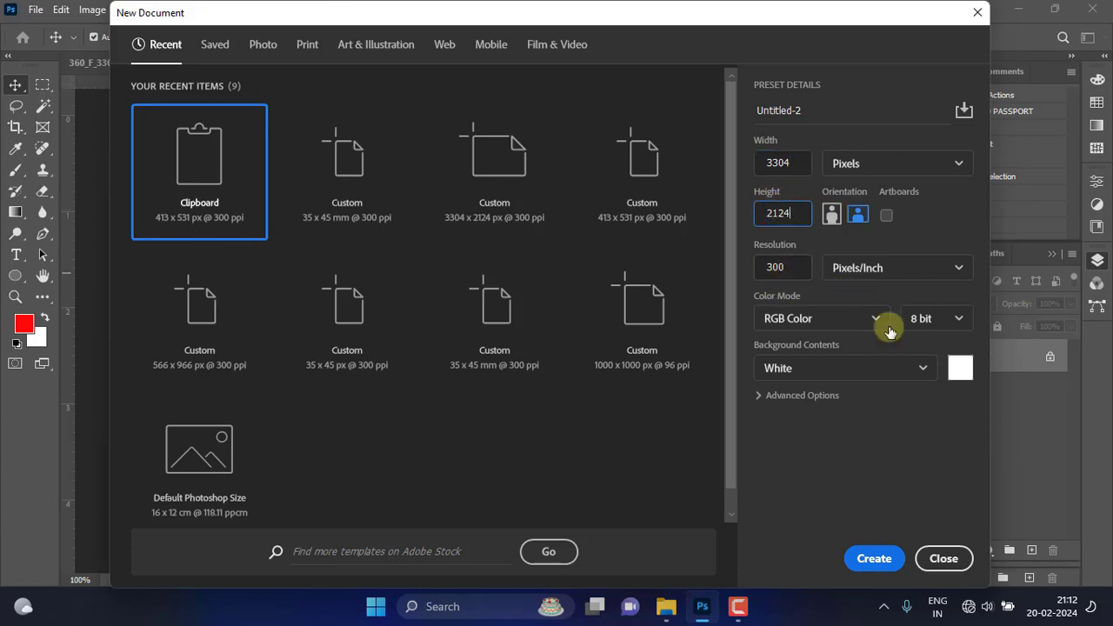
pyautogui.click(832, 216)
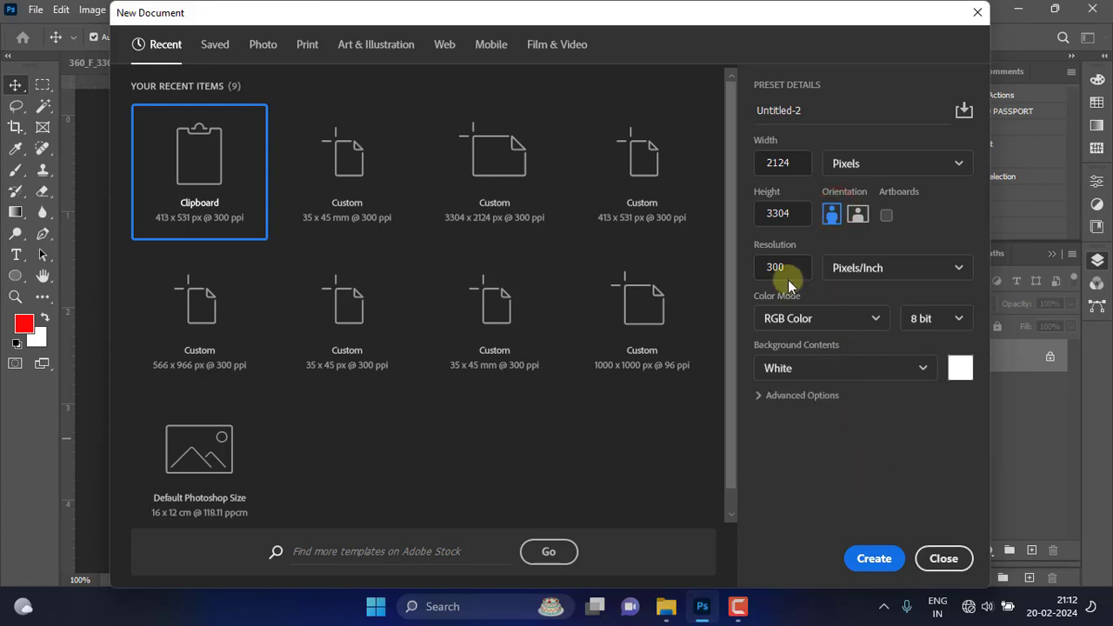
pyautogui.click(785, 167)
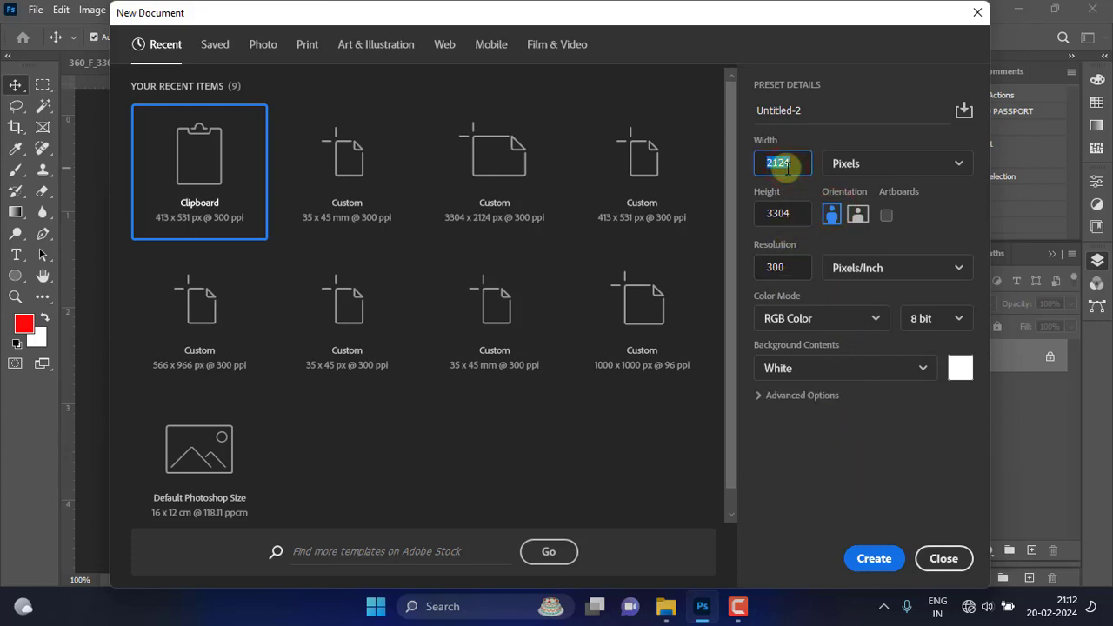
pyautogui.write('3304')
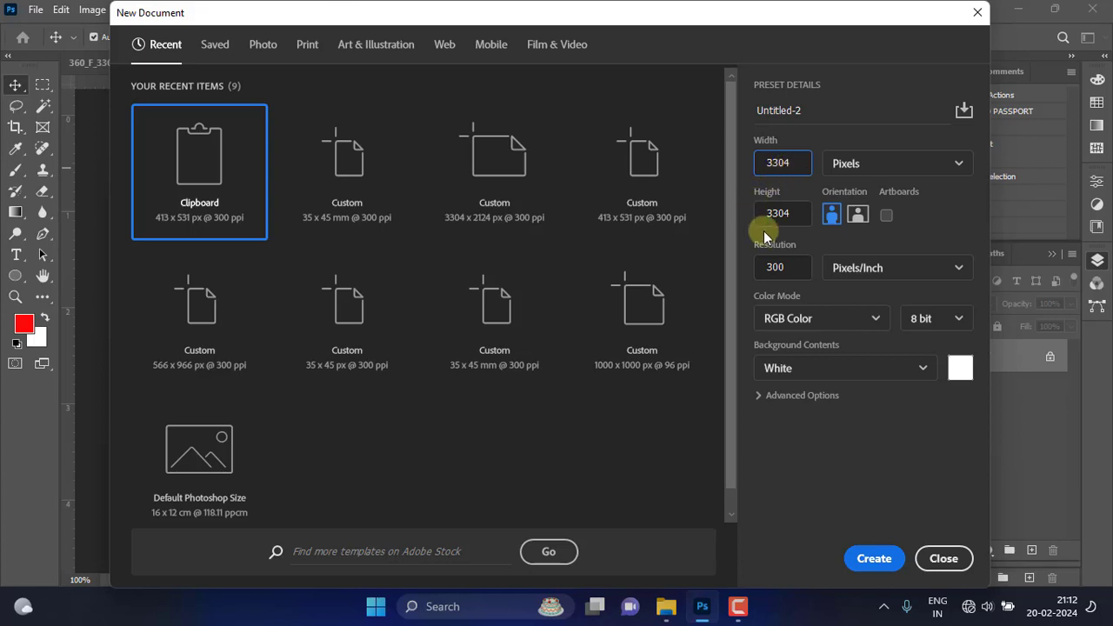
pyautogui.click(771, 214)
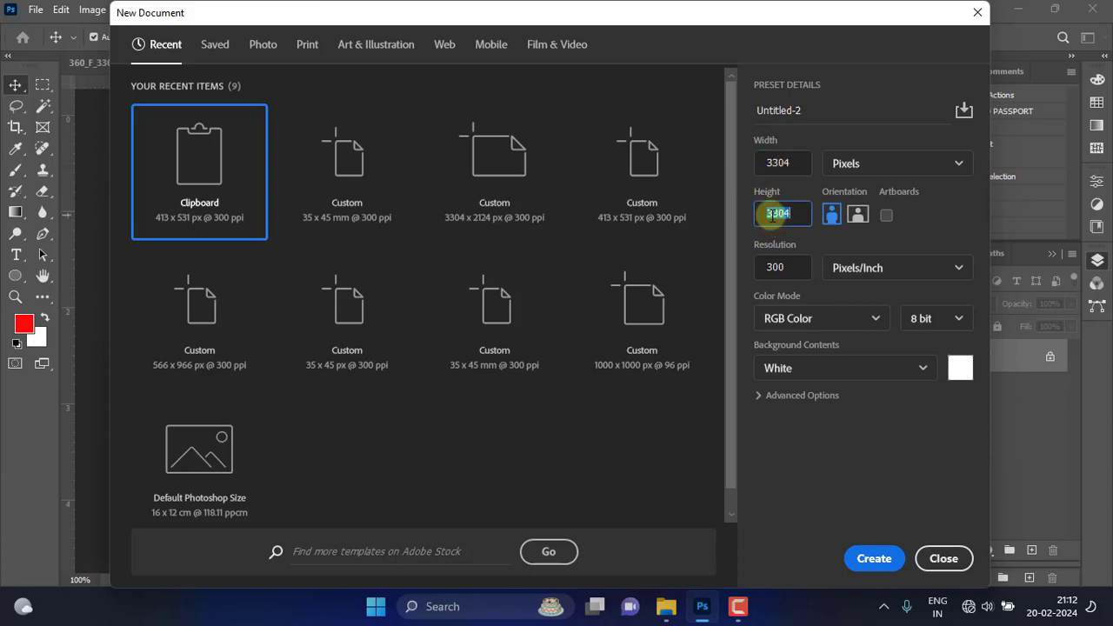
pyautogui.write('2124')
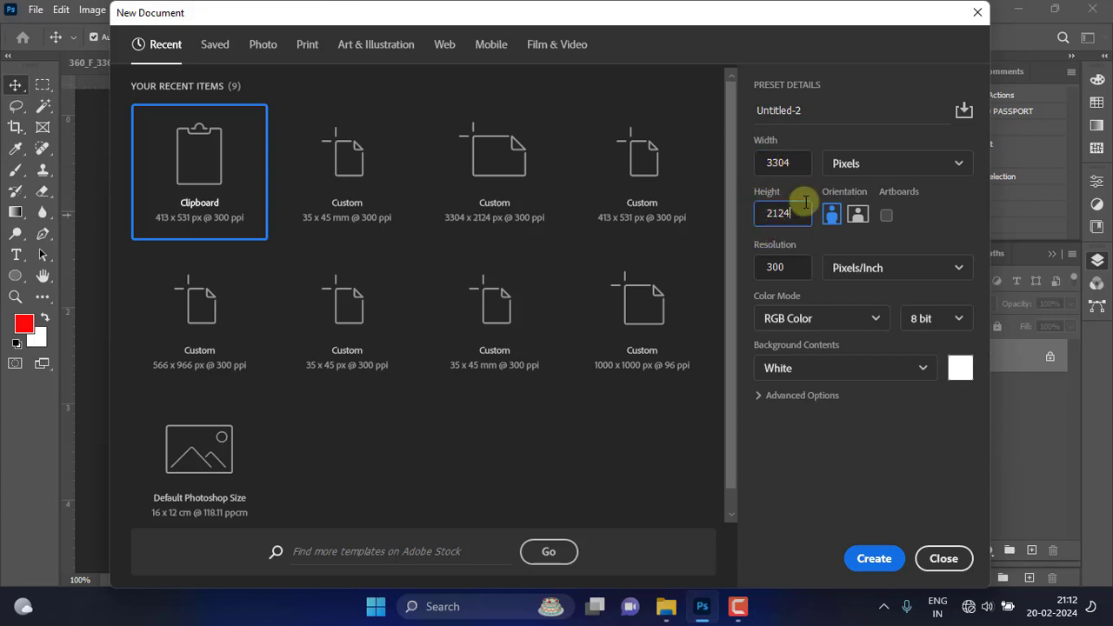
pyautogui.click(873, 558)
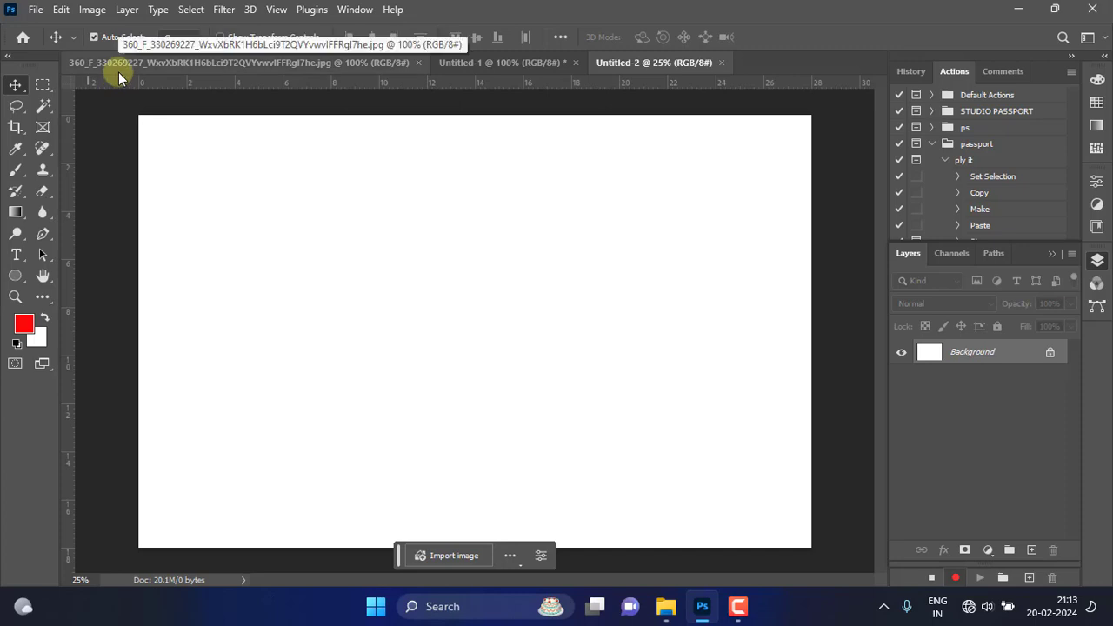
# - Paste the copied passport photo four times, lining the copies up side by side from the page's upper-left corner
pyautogui.click(60, 10)
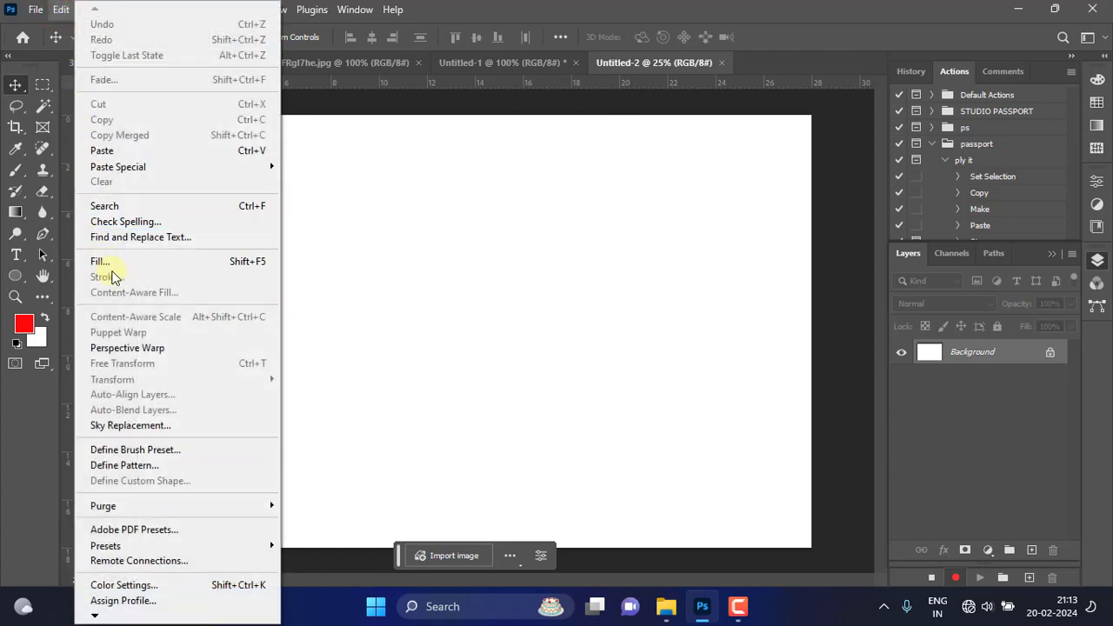
pyautogui.click(117, 152)
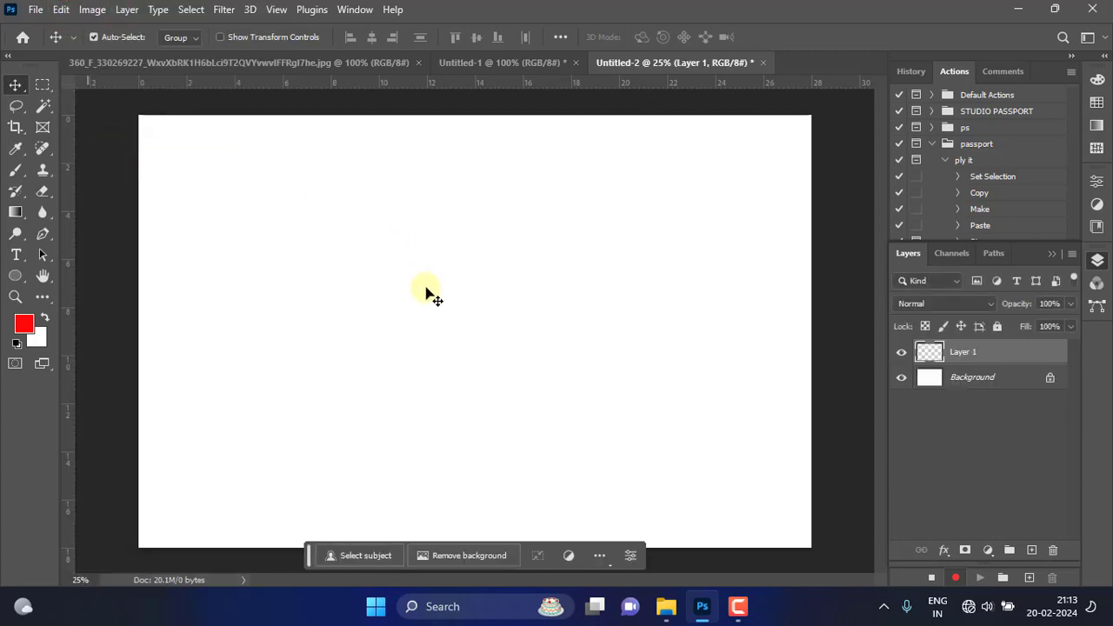
pyautogui.moveTo(435, 290); pyautogui.dragTo(172, 174)
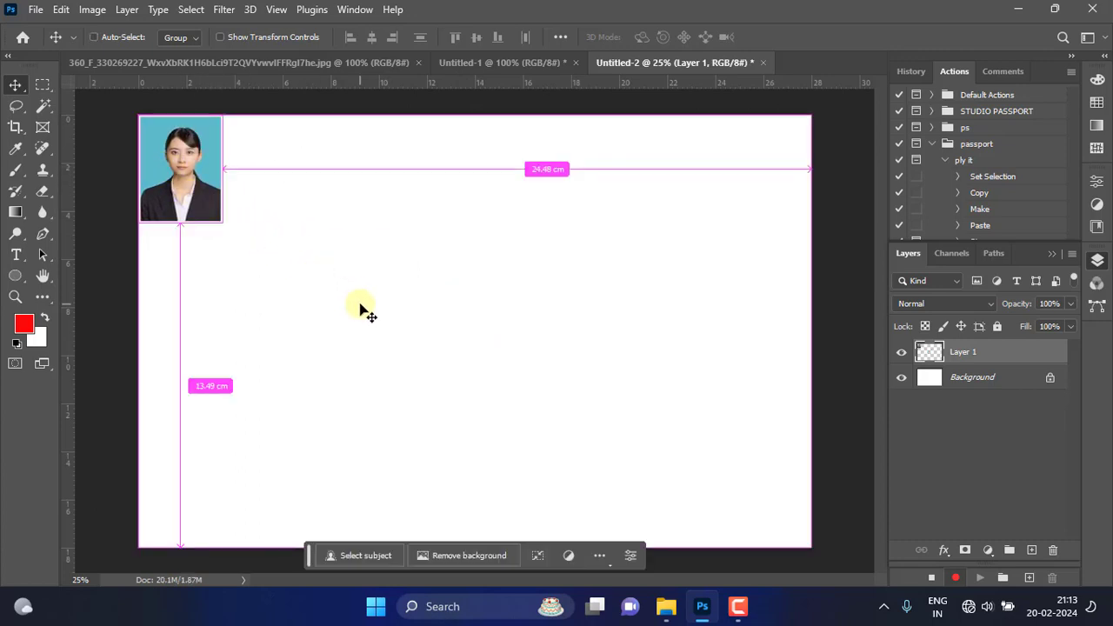
pyautogui.hotkey('ctrl', 'v')
pyautogui.moveTo(473, 358); pyautogui.dragTo(261, 187)
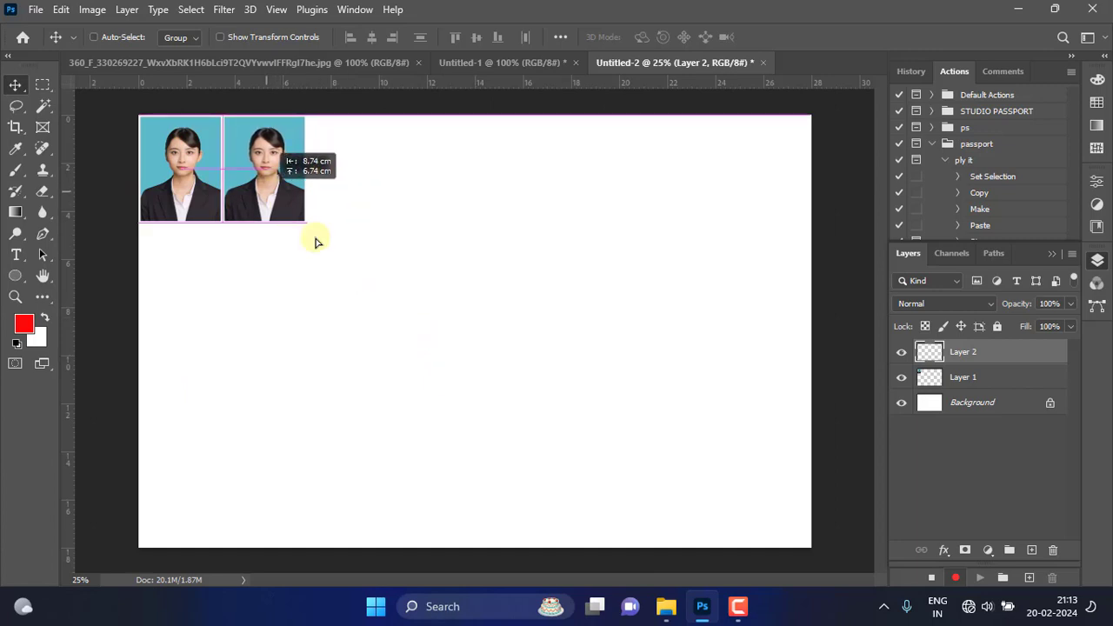
pyautogui.hotkey('ctrl', 'v')
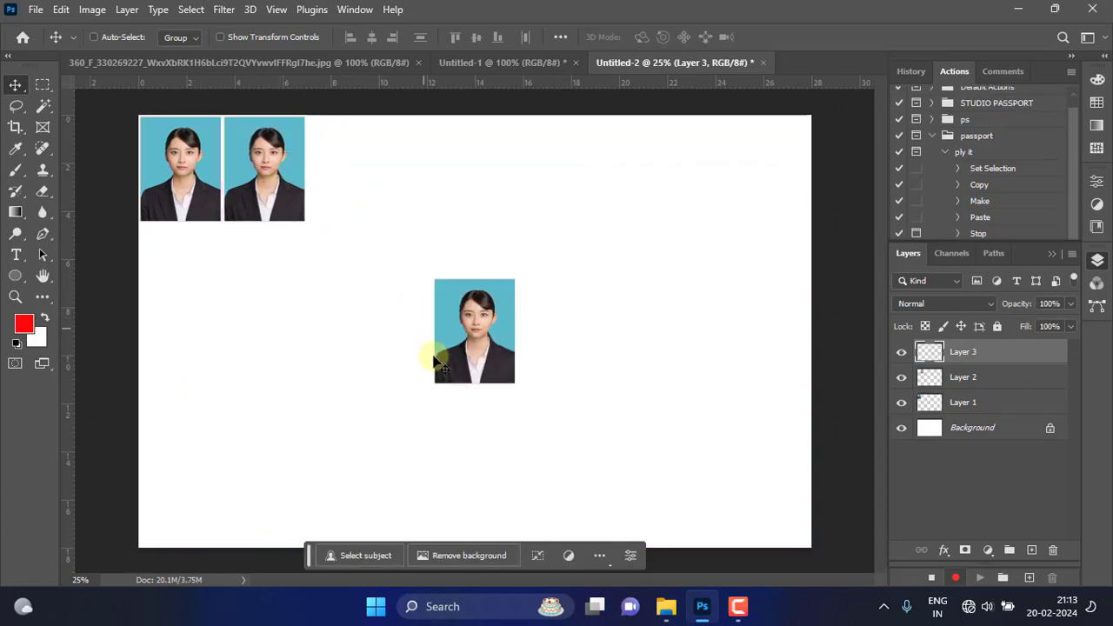
pyautogui.moveTo(441, 363); pyautogui.dragTo(331, 184)
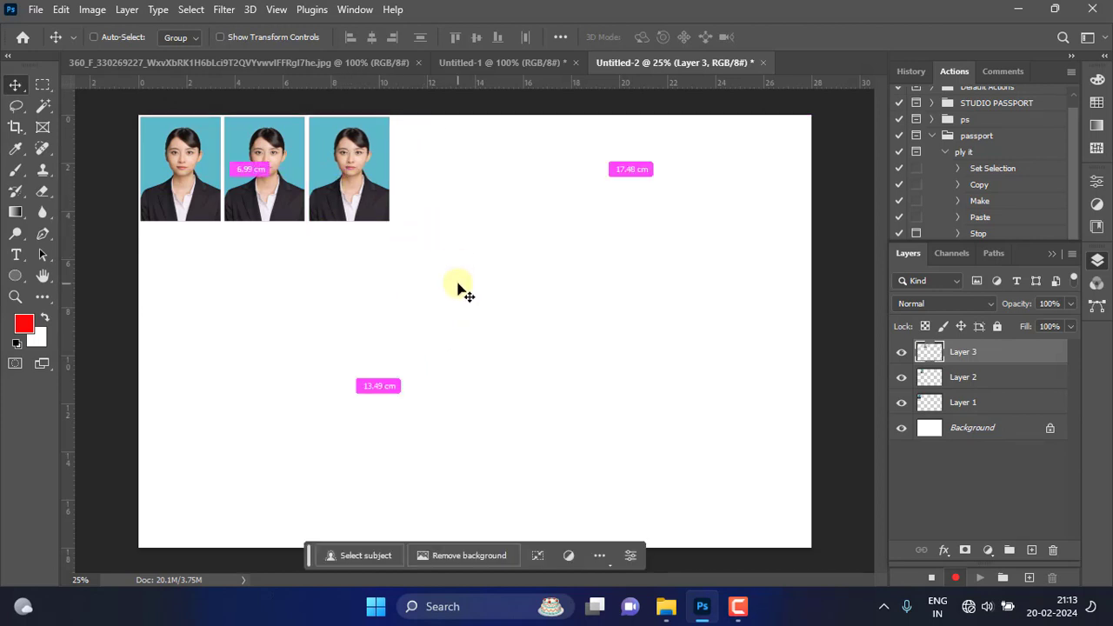
pyautogui.hotkey('ctrl', 'v')
pyautogui.moveTo(489, 376); pyautogui.dragTo(441, 199)
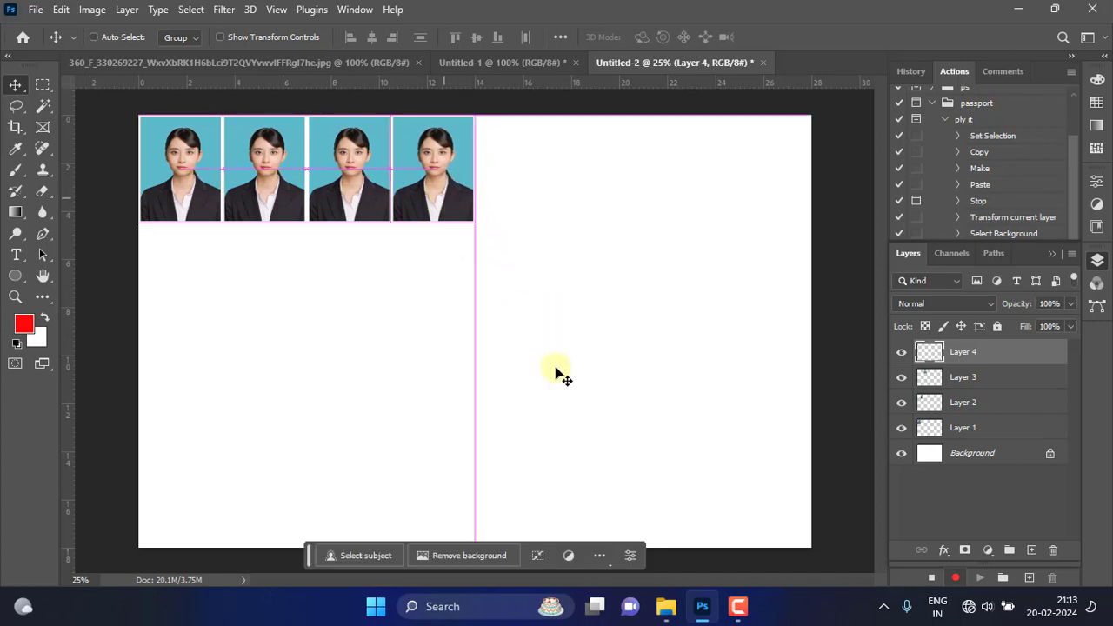
# - Paste four more photo copies and align them side by side to complete the upper row of eight
pyautogui.hotkey('ctrl', 'v')
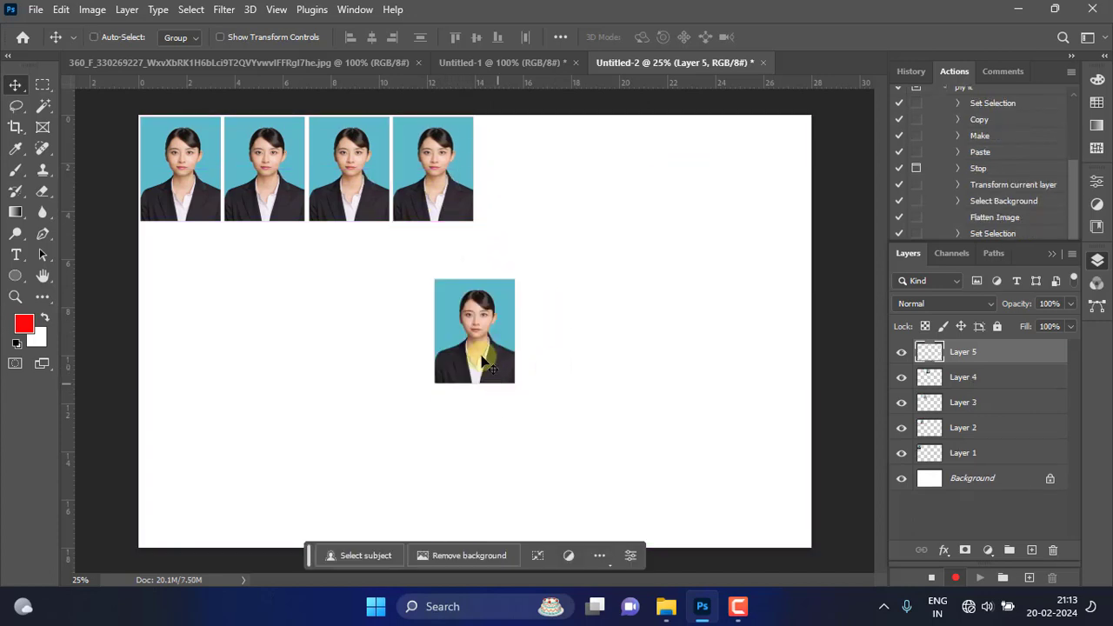
pyautogui.moveTo(487, 348); pyautogui.dragTo(534, 193)
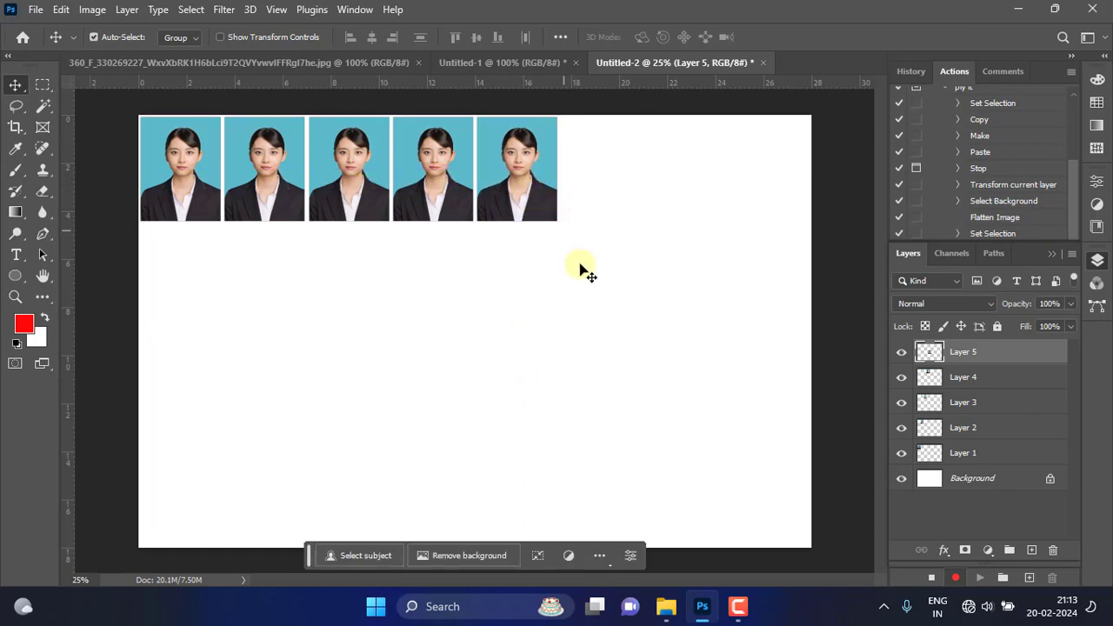
pyautogui.hotkey('ctrl', 'v')
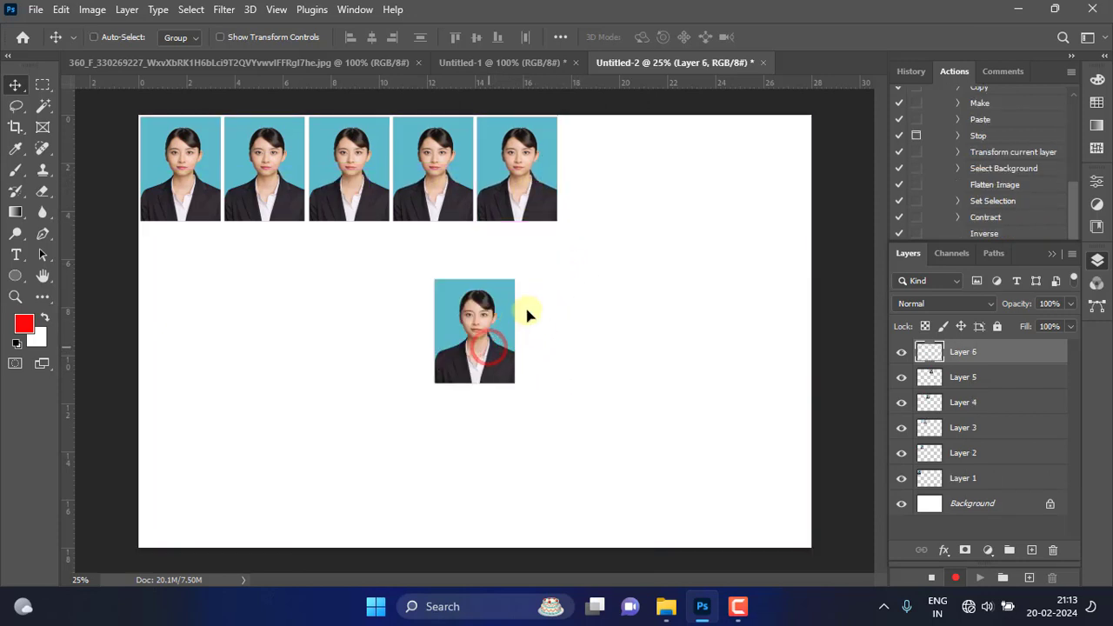
pyautogui.moveTo(527, 313); pyautogui.dragTo(612, 188)
pyautogui.hotkey('ctrl', 'v')
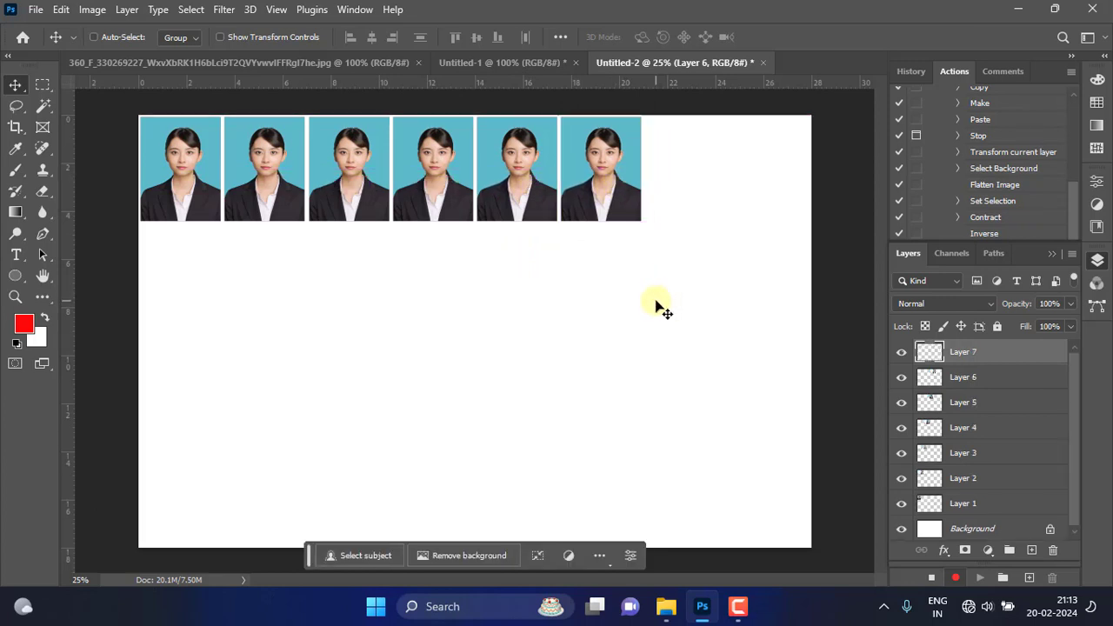
pyautogui.moveTo(491, 350); pyautogui.dragTo(700, 180)
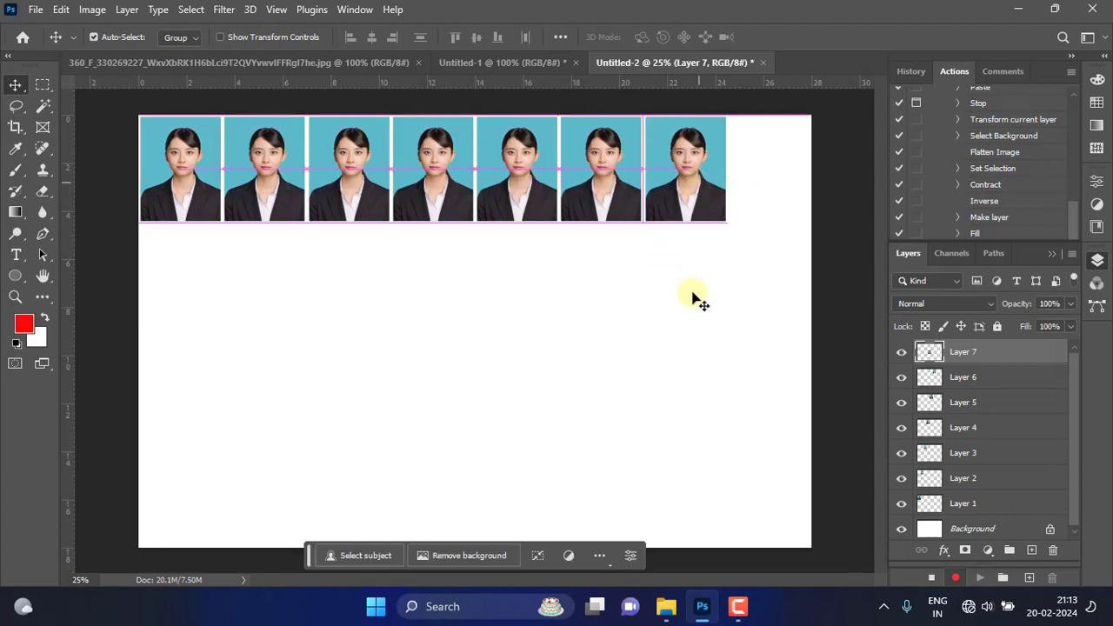
pyautogui.hotkey('ctrl', 'v')
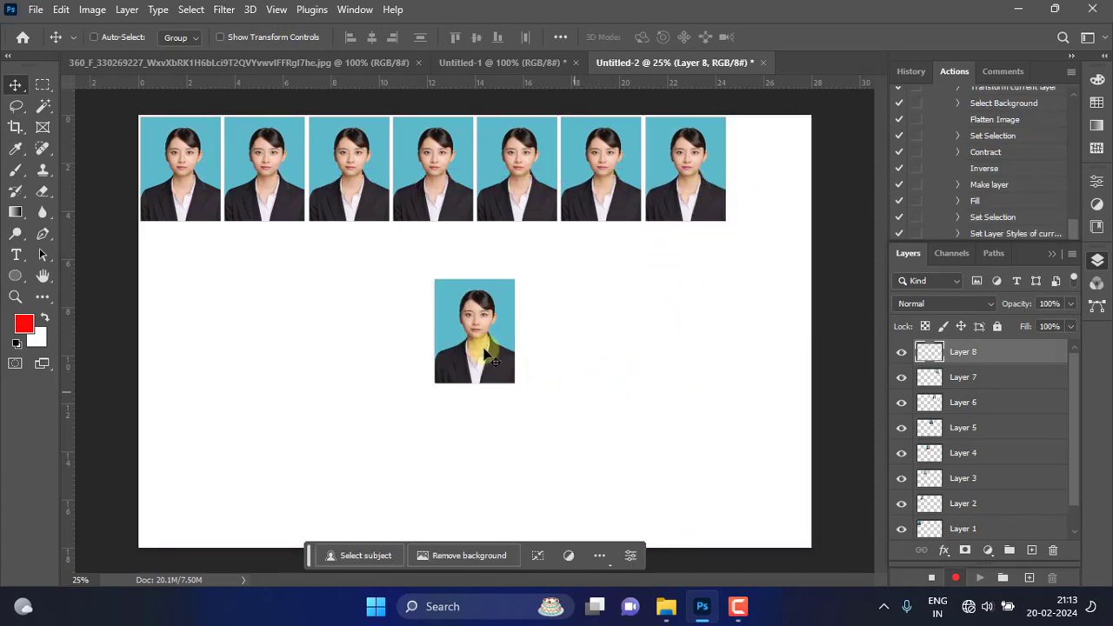
pyautogui.moveTo(479, 348); pyautogui.dragTo(781, 218)
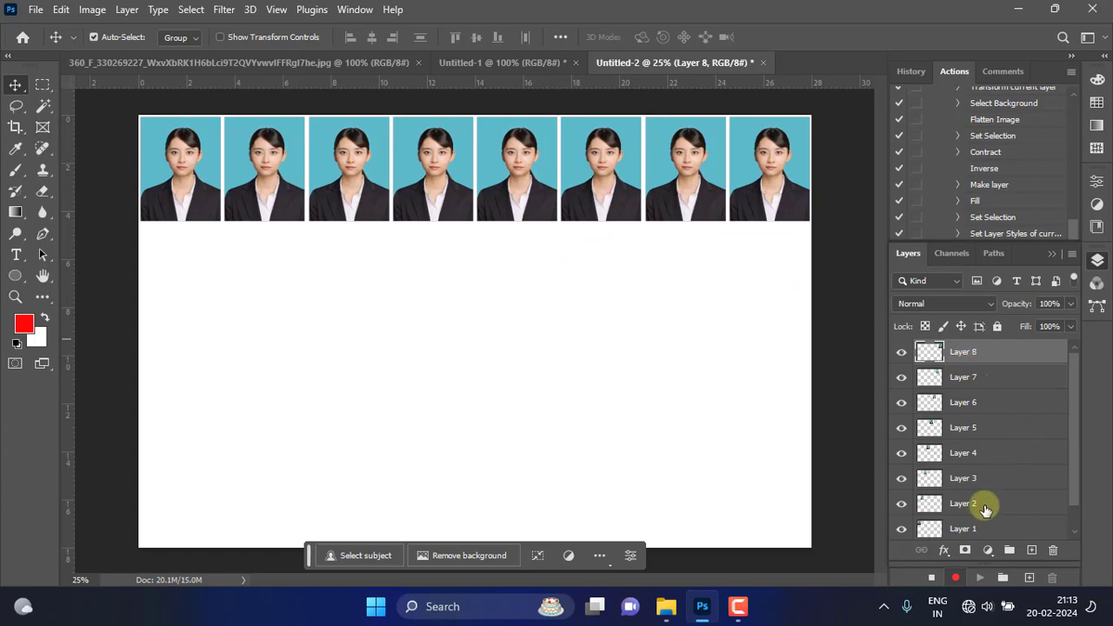
# - Merge the eight photo layers, Layer 1 through Layer 8, into a single row layer
pyautogui.keyDown('shift'); pyautogui.click(981, 528); pyautogui.keyUp('shift')
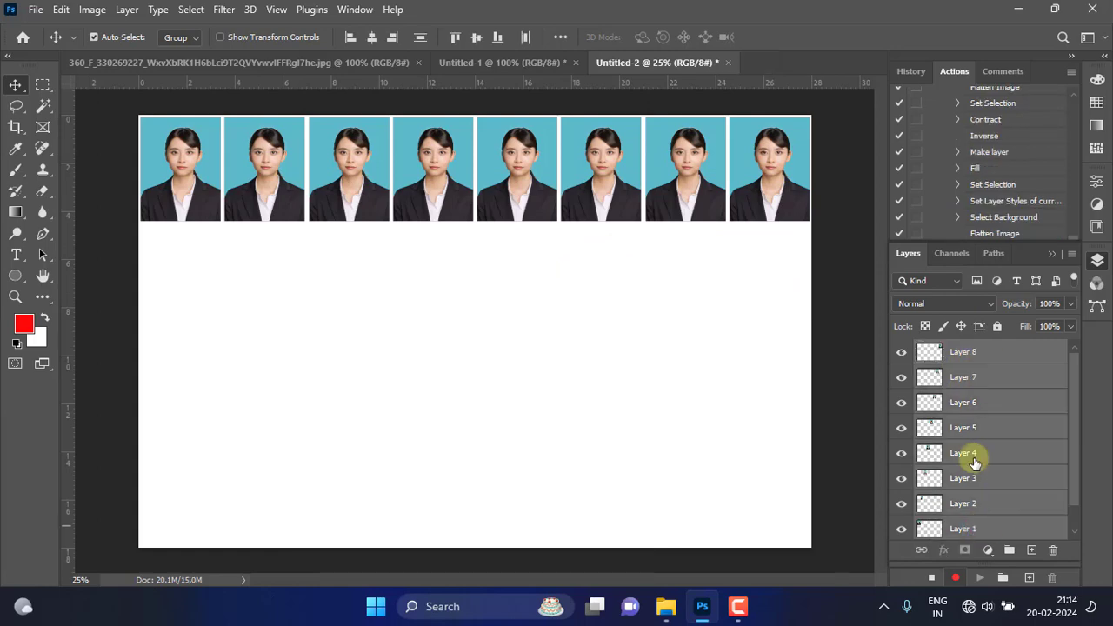
pyautogui.rightClick(971, 452)
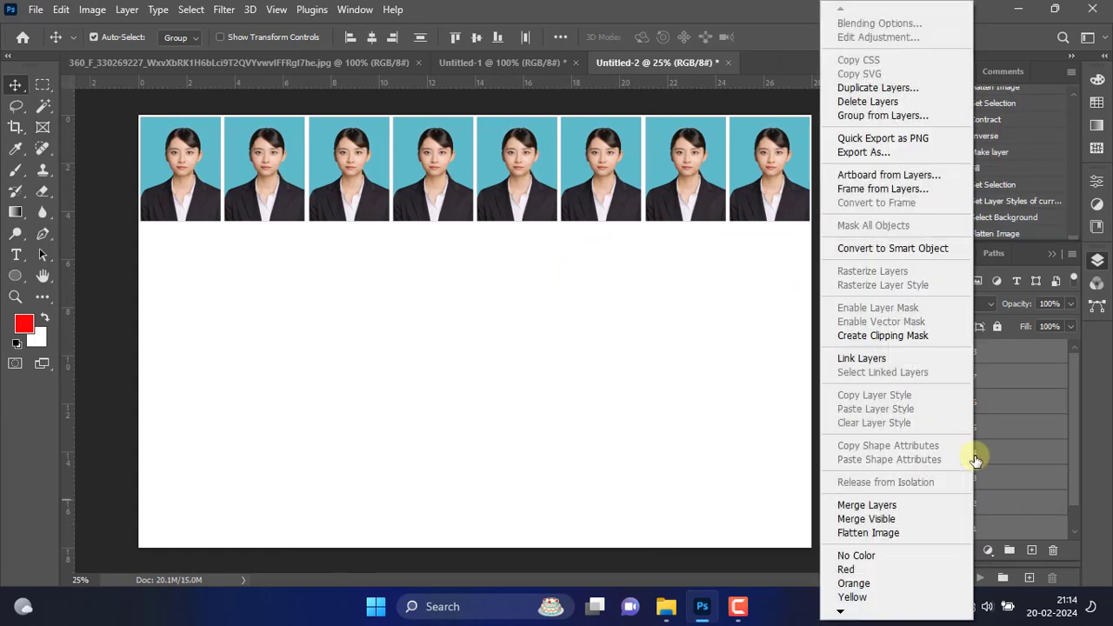
pyautogui.click(878, 508)
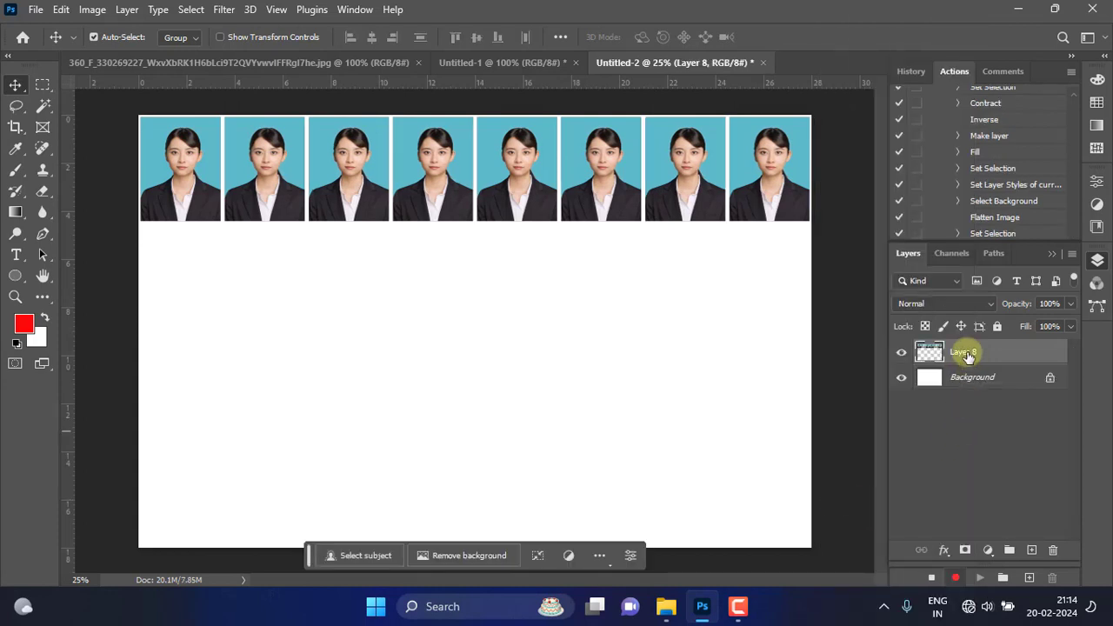
# - Duplicate the merged row layer, place the duplicate beneath the original in the layer stack, and form a second photo row directly below the first
pyautogui.moveTo(968, 356); pyautogui.dragTo(1034, 549)
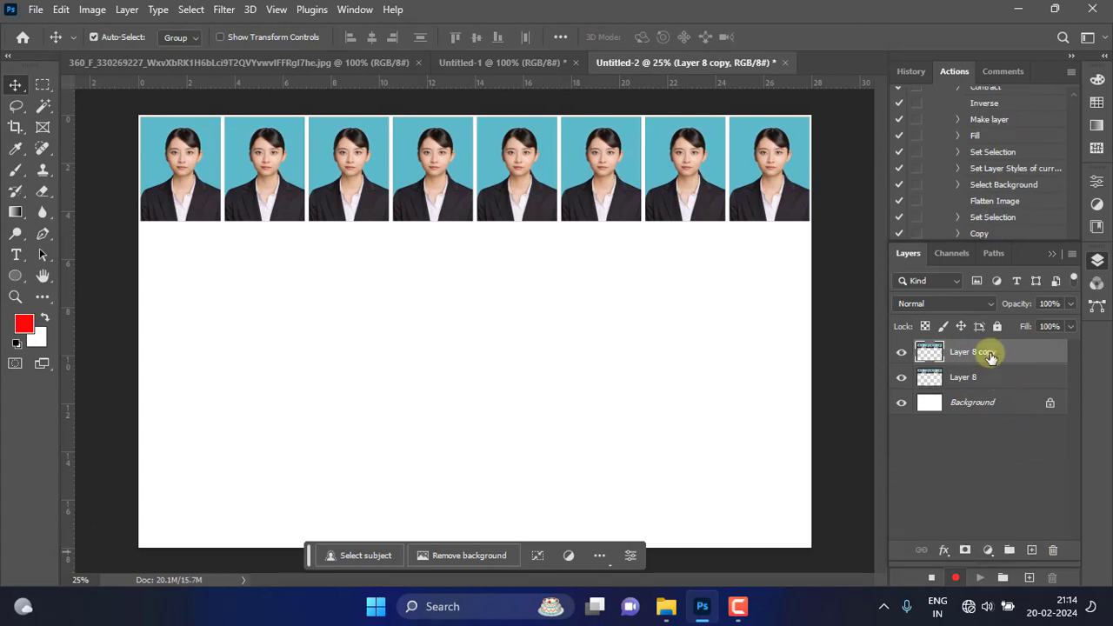
pyautogui.moveTo(991, 377)
pyautogui.mouseDown()
pyautogui.moveTo(993, 347)
pyautogui.moveTo(1018, 414)
pyautogui.moveTo(1011, 452)
pyautogui.moveTo(993, 375)
pyautogui.mouseUp()
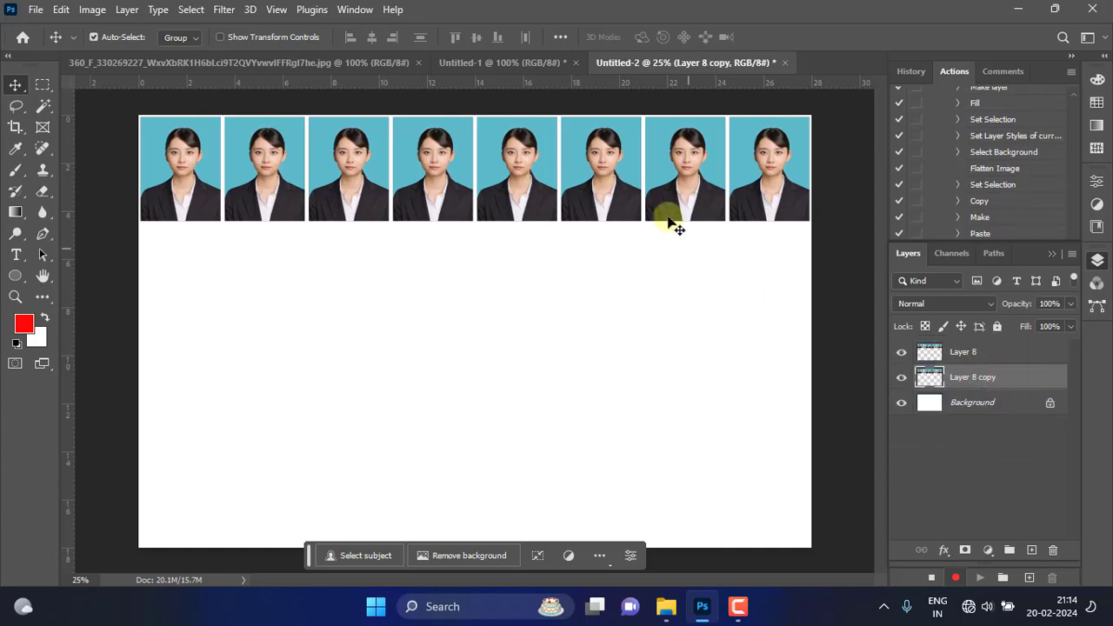
pyautogui.moveTo(671, 227); pyautogui.dragTo(683, 298)
# - Duplicate the photo row twice more and place the copies as the third and fourth rows to fill the page
pyautogui.moveTo(948, 386); pyautogui.dragTo(1035, 549)
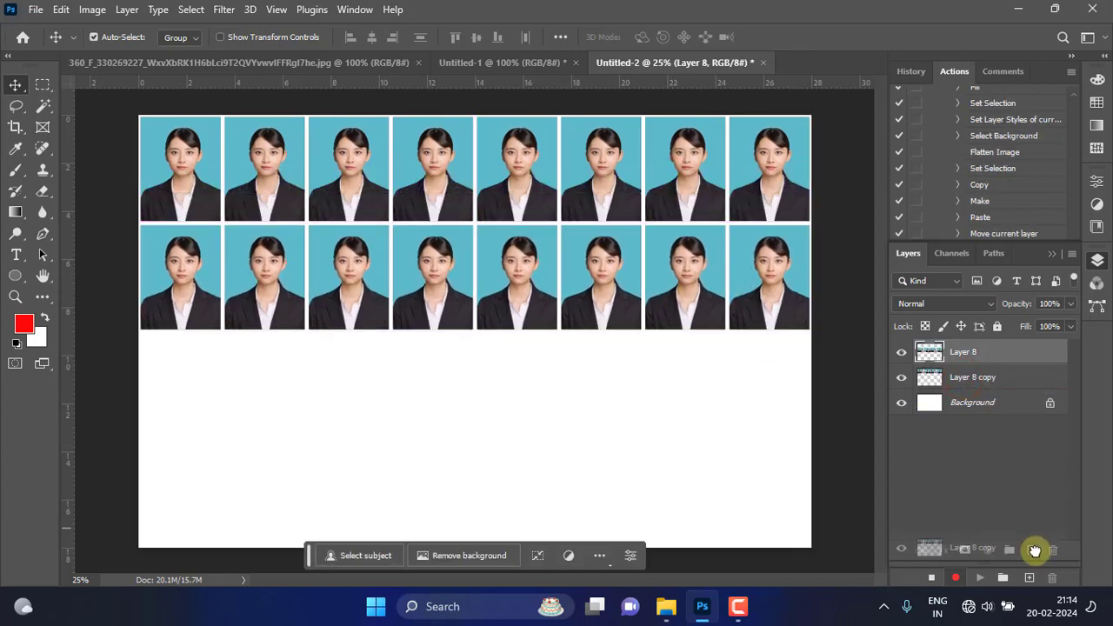
pyautogui.moveTo(684, 281)
pyautogui.mouseDown()
pyautogui.moveTo(683, 385)
pyautogui.moveTo(684, 278)
pyautogui.mouseUp()
pyautogui.click(683, 280)
pyautogui.moveTo(619, 191); pyautogui.dragTo(606, 401)
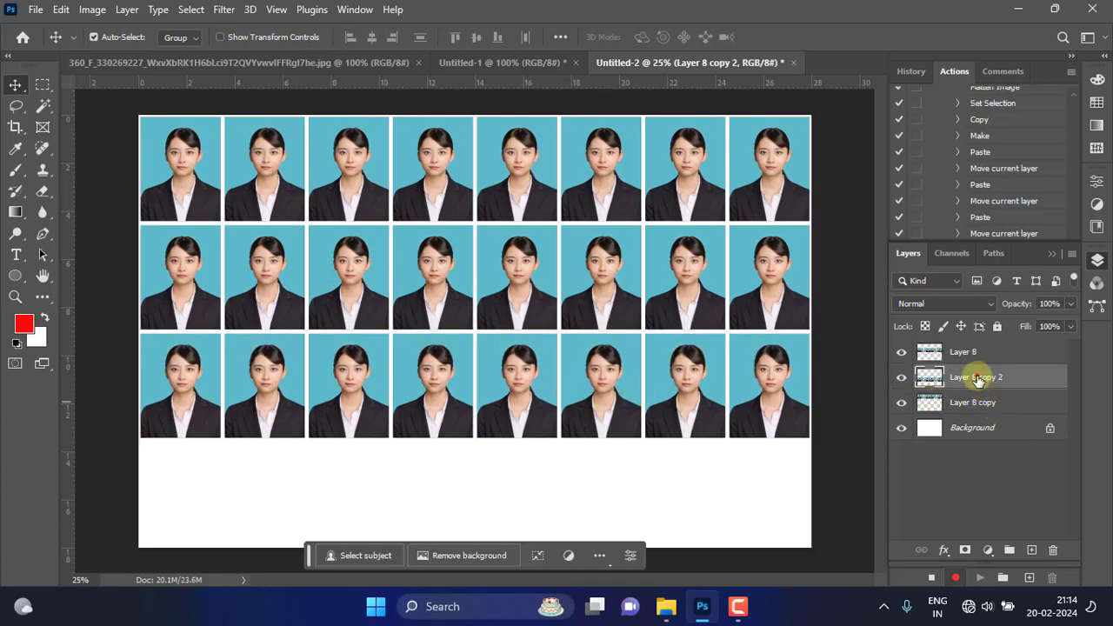
pyautogui.moveTo(977, 379); pyautogui.dragTo(1033, 550)
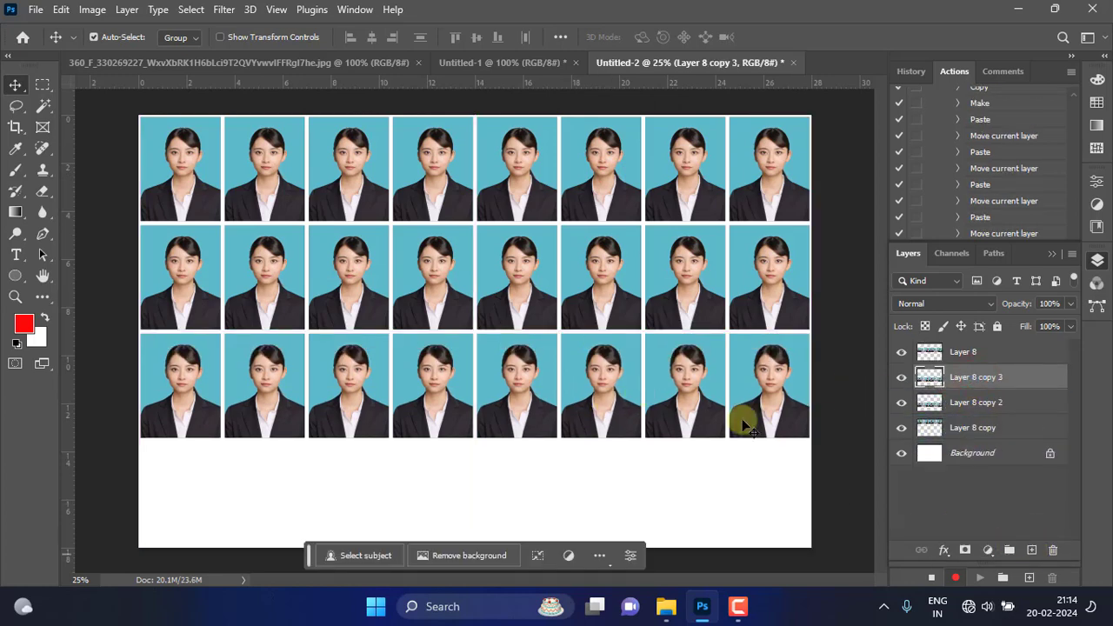
pyautogui.moveTo(685, 378); pyautogui.dragTo(687, 481)
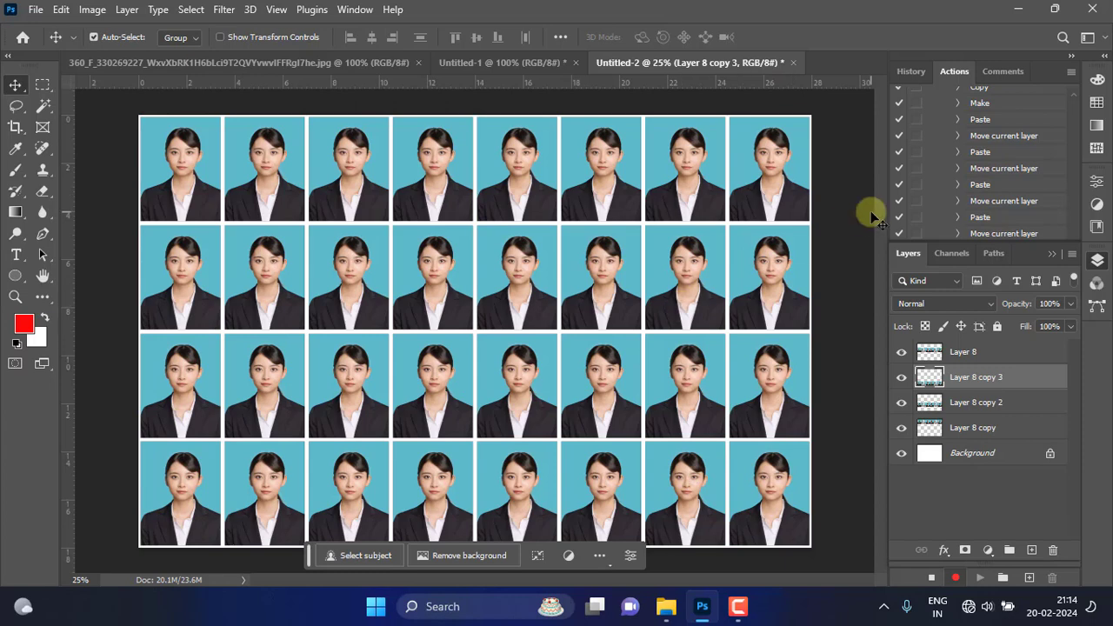
# - Close the Untitled-1 passport photo document without saving its changes
pyautogui.click(483, 64)
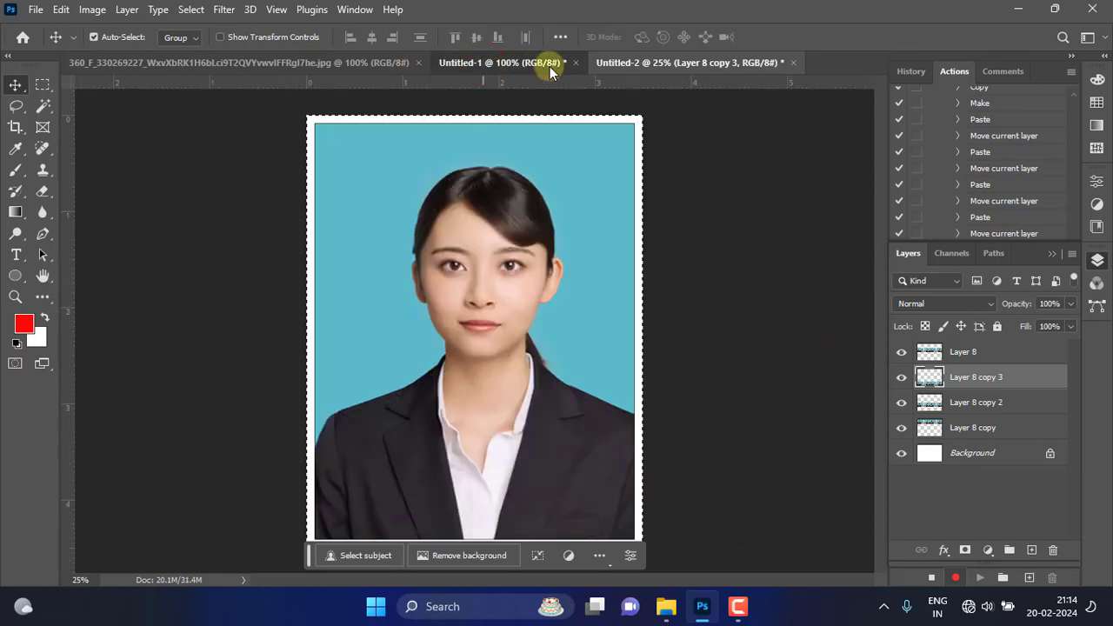
pyautogui.click(574, 62)
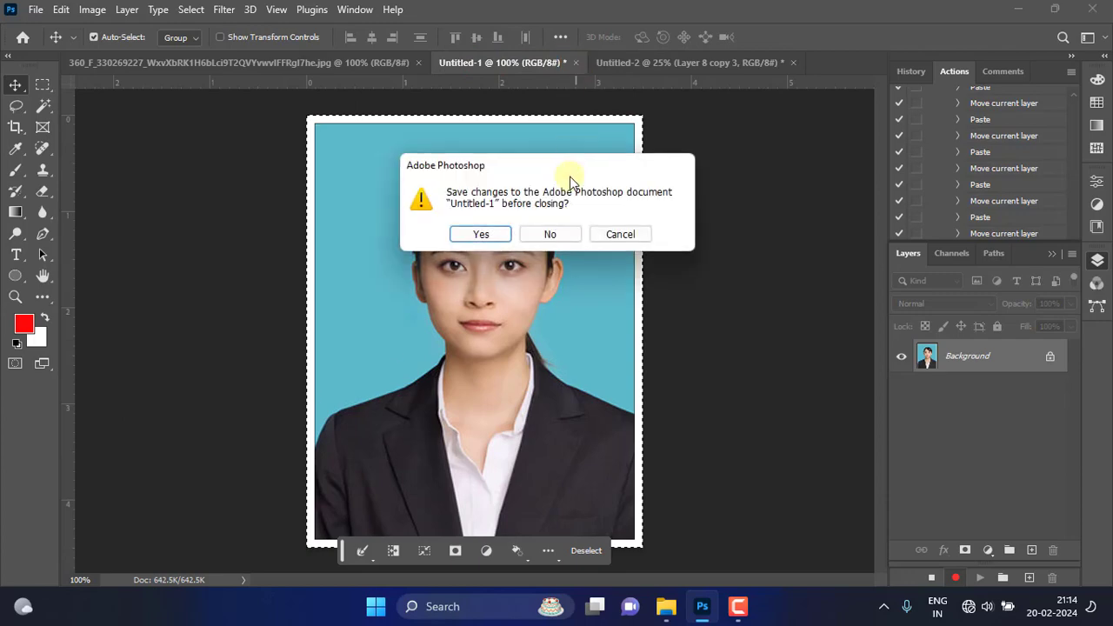
pyautogui.click(551, 235)
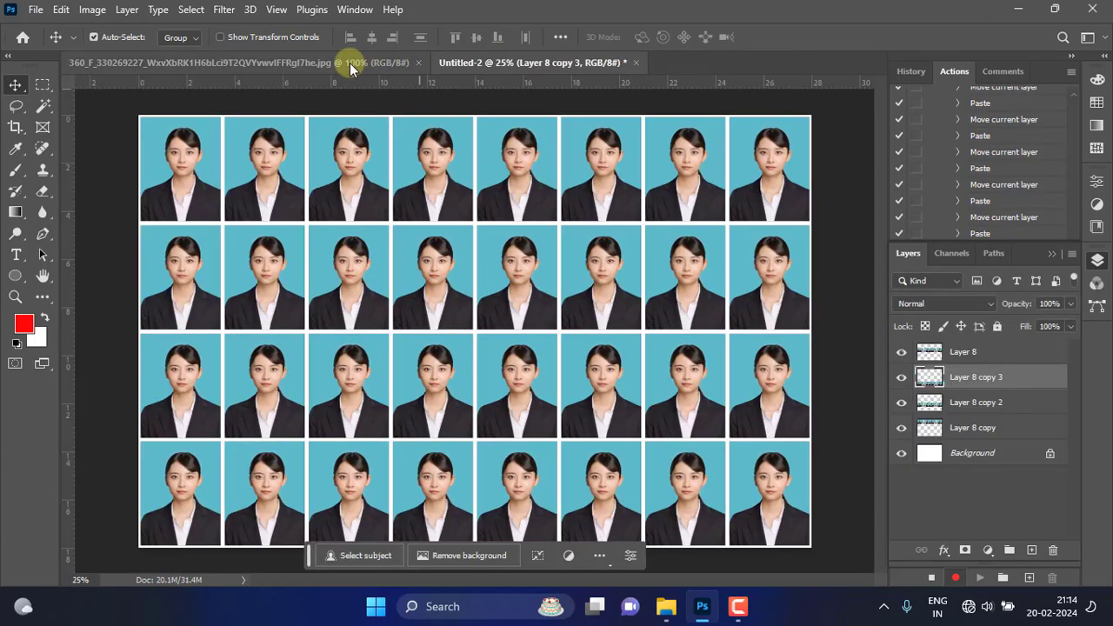
# - Check the original portrait document, return to the Untitled-2 photo sheet, and stop recording the action
pyautogui.click(346, 64)
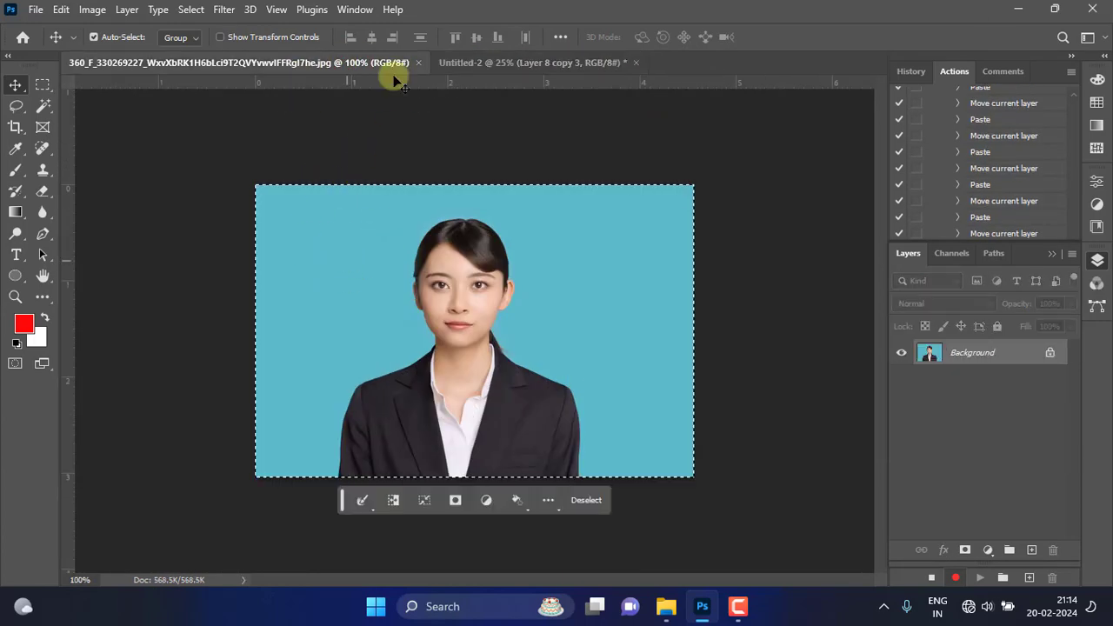
pyautogui.click(507, 62)
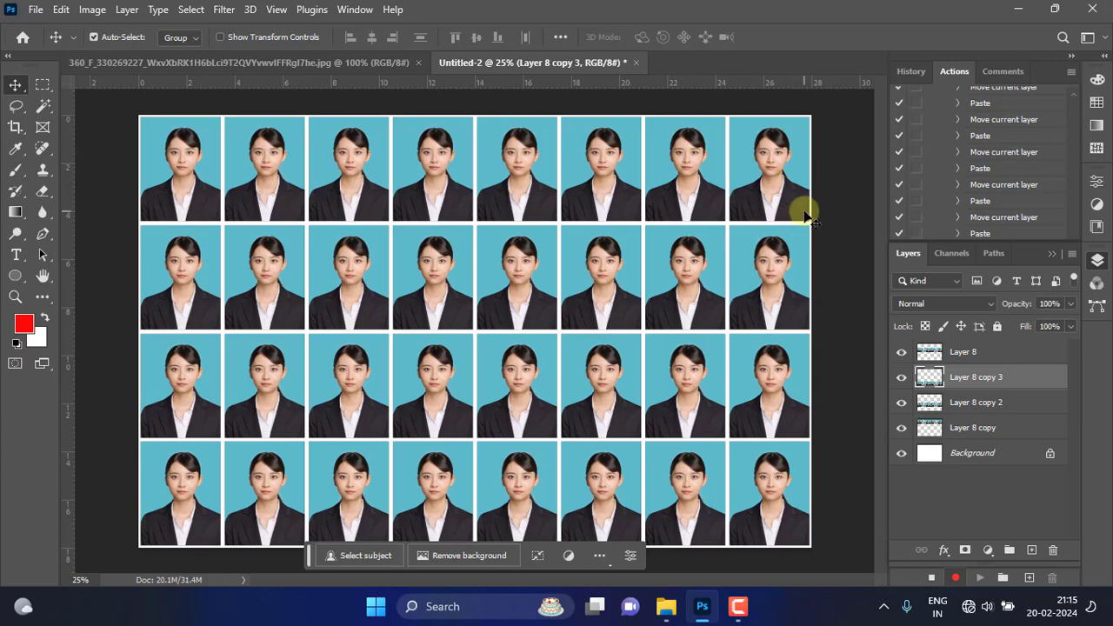
pyautogui.scroll(3, 961, 183)
pyautogui.click(933, 580)
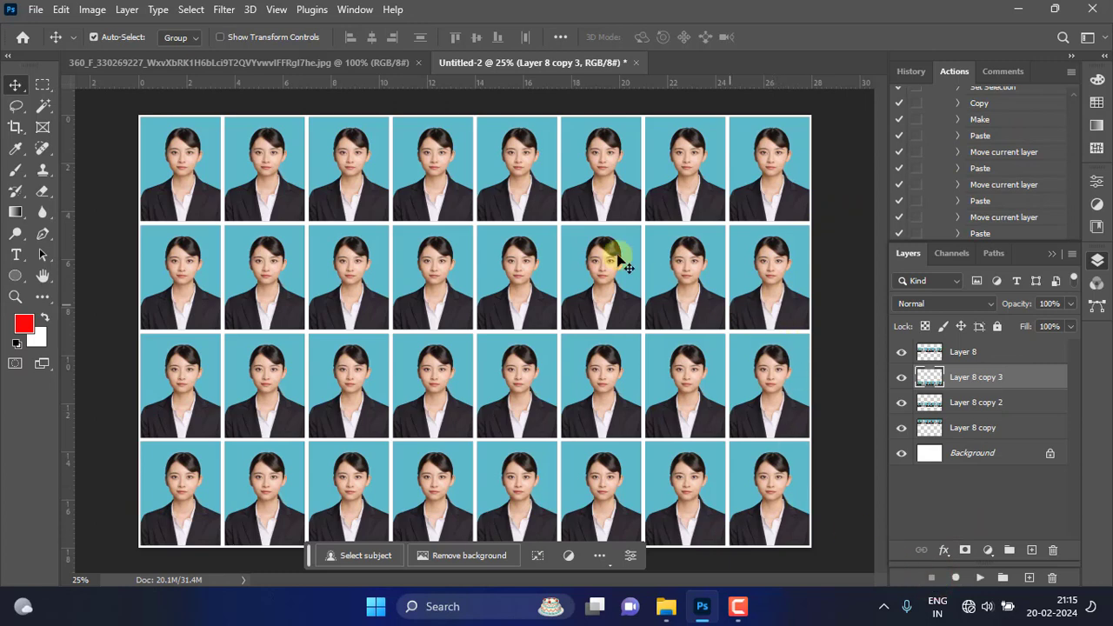
# - Open the portrait file beginning with 360_F_537945906 from the image folder as a test photo for the action
pyautogui.click(36, 12)
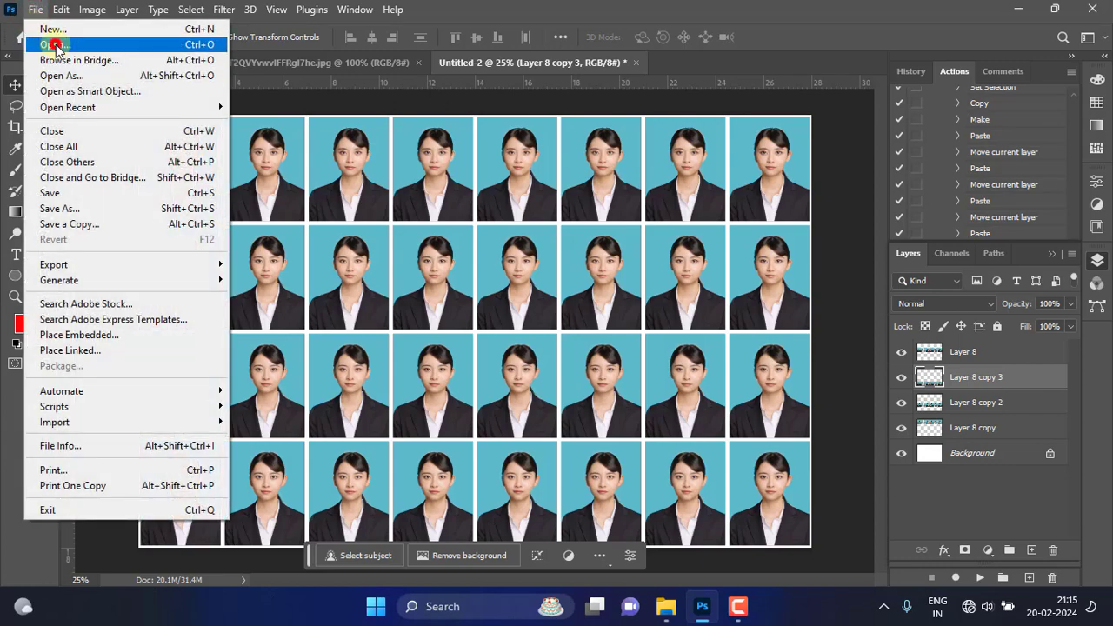
pyautogui.click(55, 44)
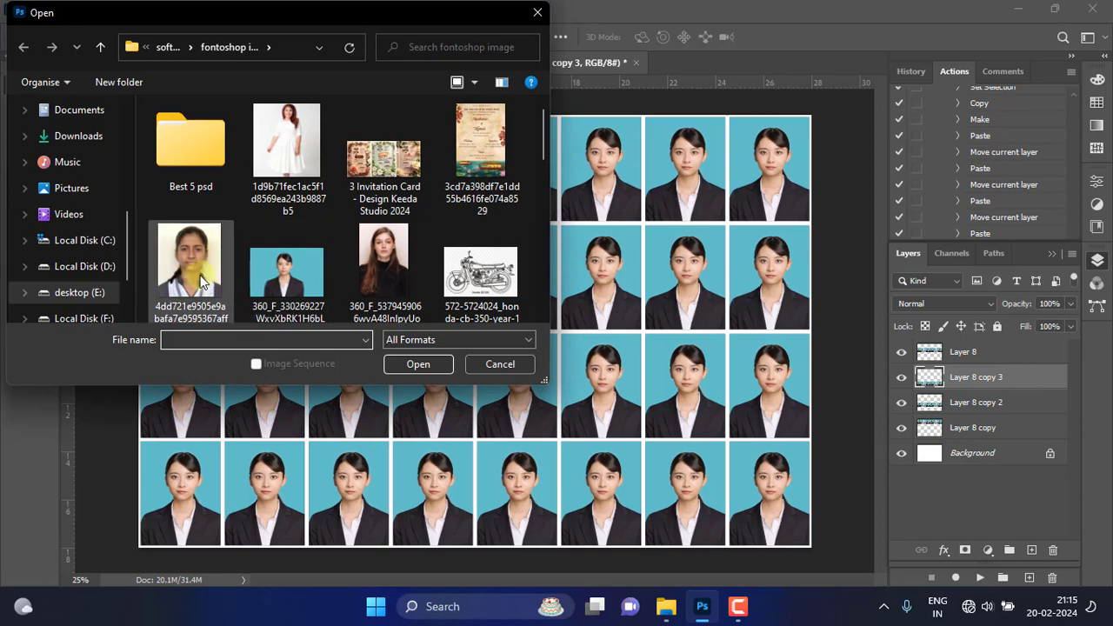
pyautogui.click(386, 255)
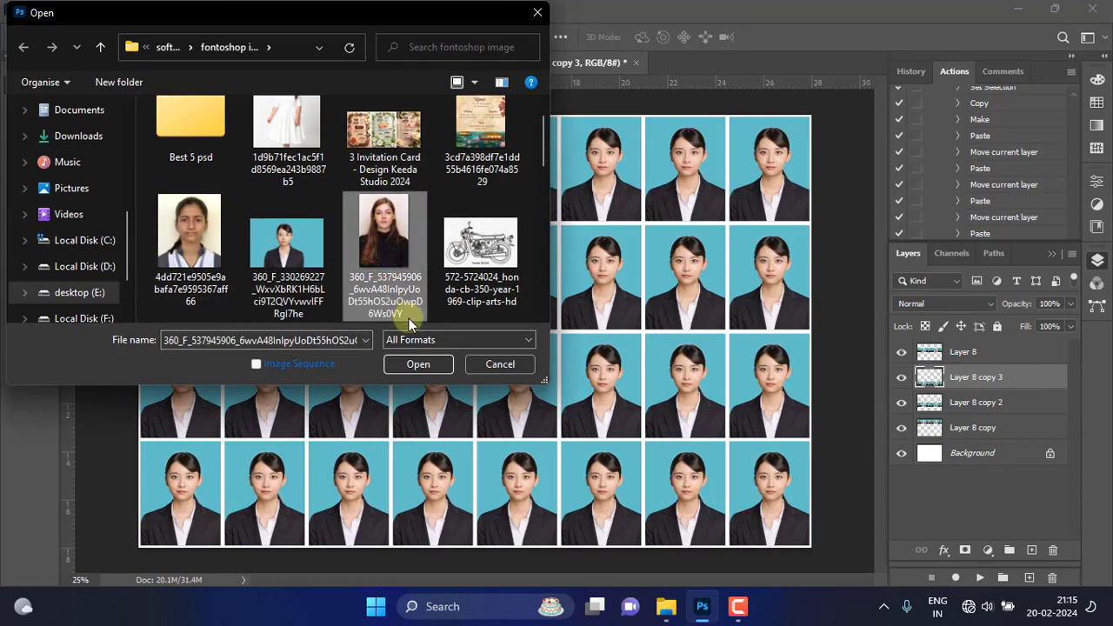
pyautogui.click(414, 364)
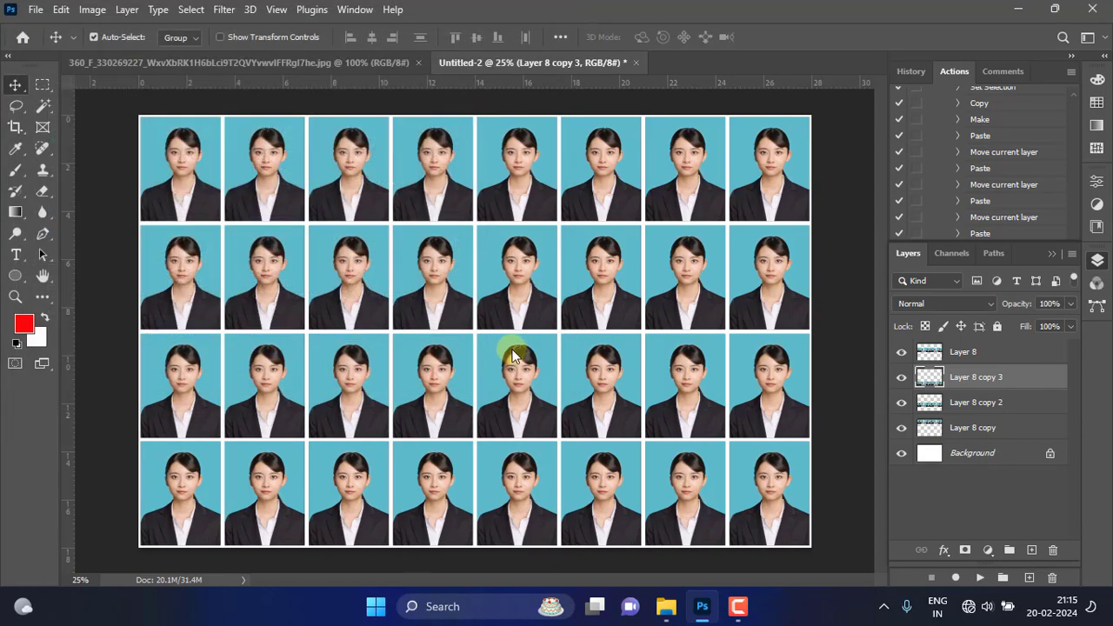
# - Play the "ply it" action from the passport set on the newly opened portrait, continuing past its stop message
pyautogui.click(979, 581)
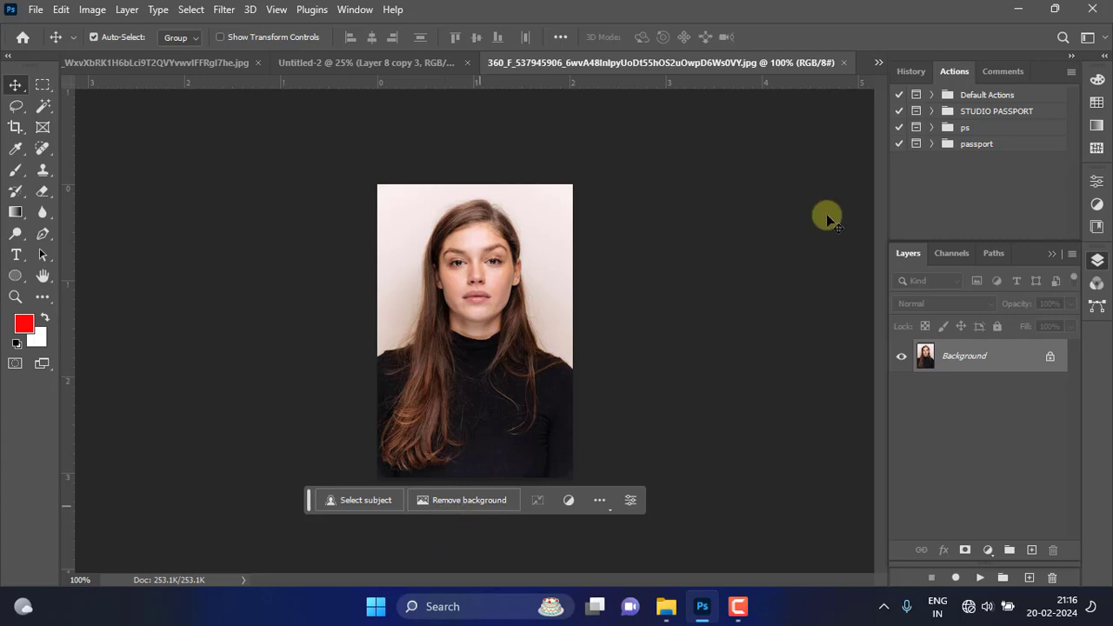
pyautogui.click(931, 144)
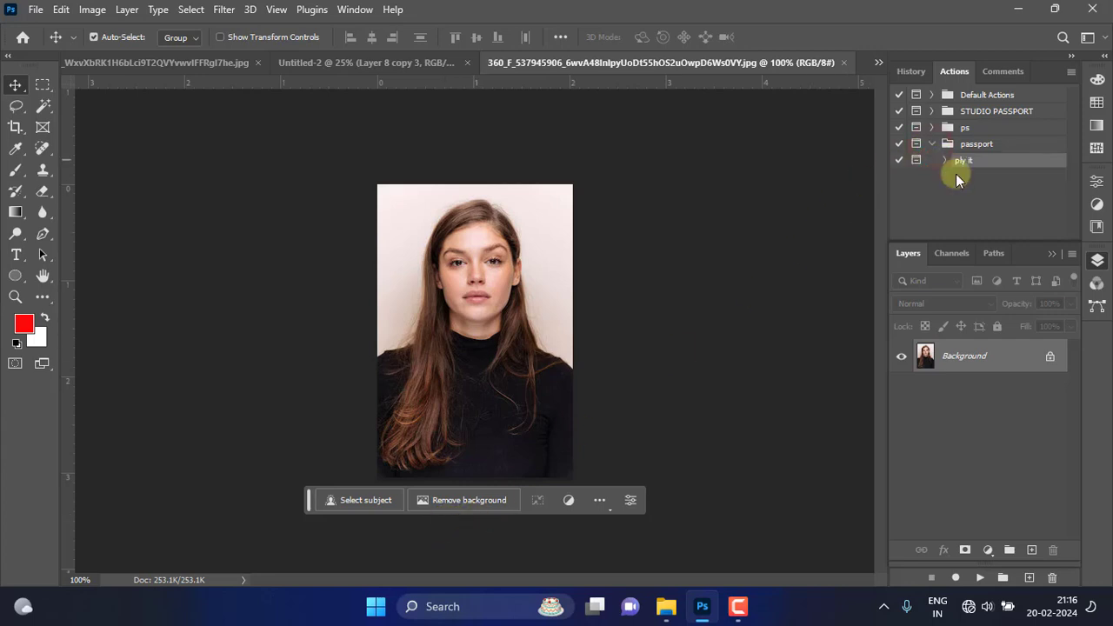
pyautogui.click(979, 578)
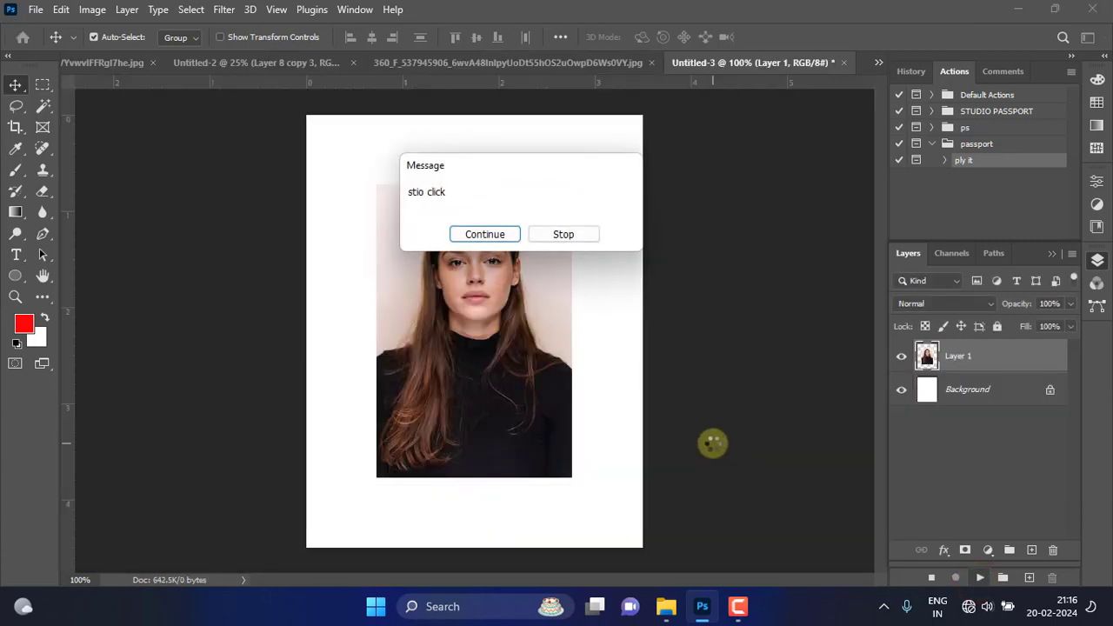
pyautogui.click(484, 235)
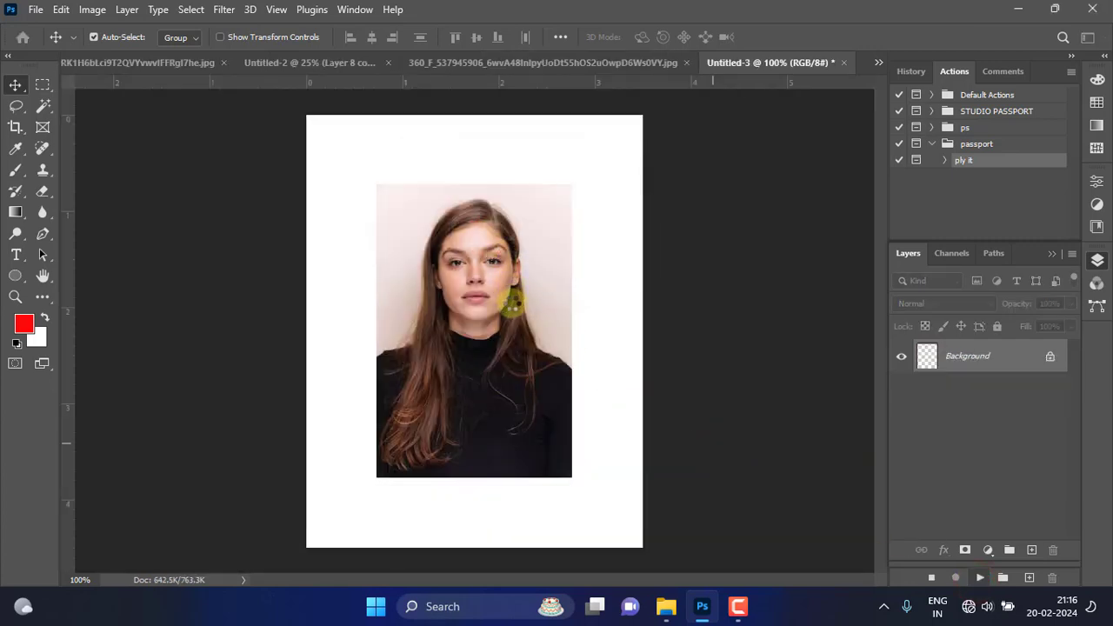